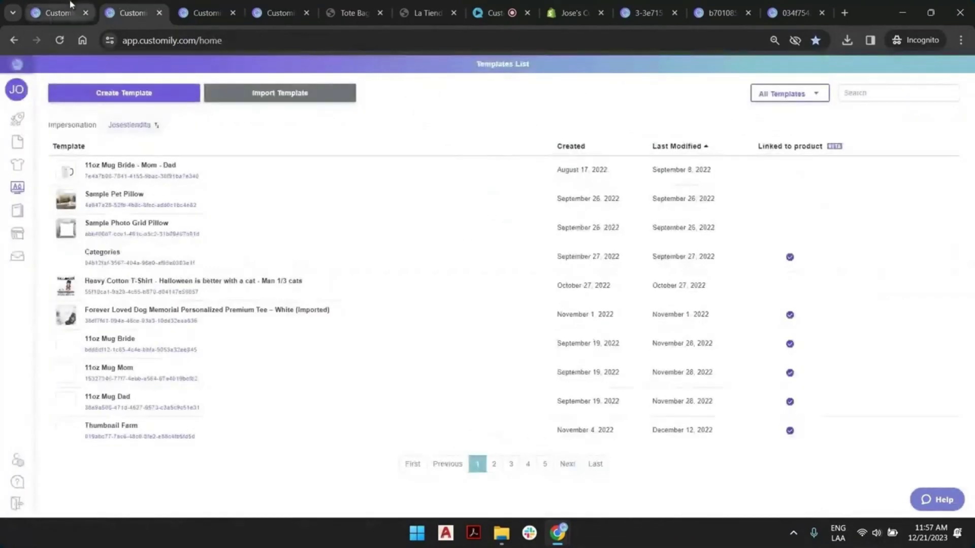
# Step: Open the store page of the SUBORNC Circle Ornament from its product settings and hide the store preview bar
pyautogui.click(66, 11)
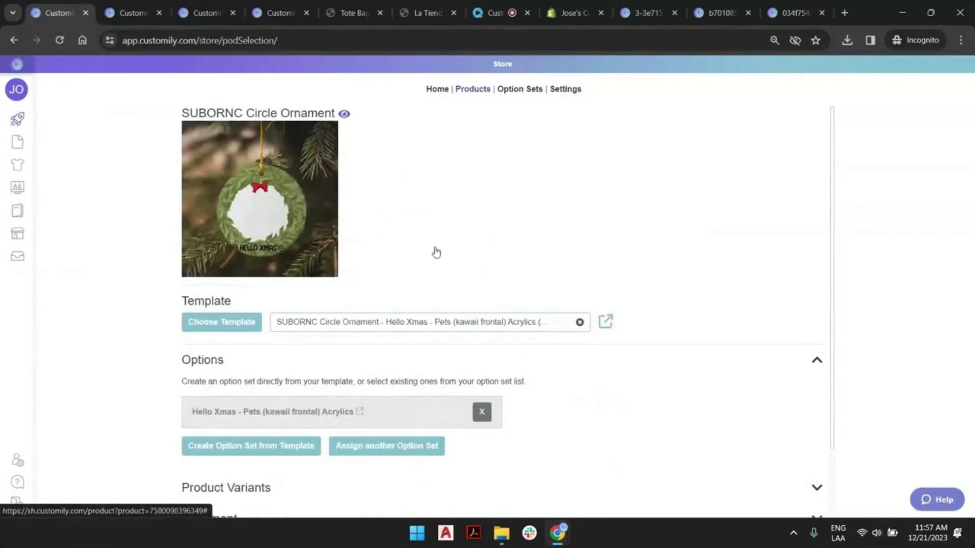
pyautogui.scroll(-3, 436, 252)
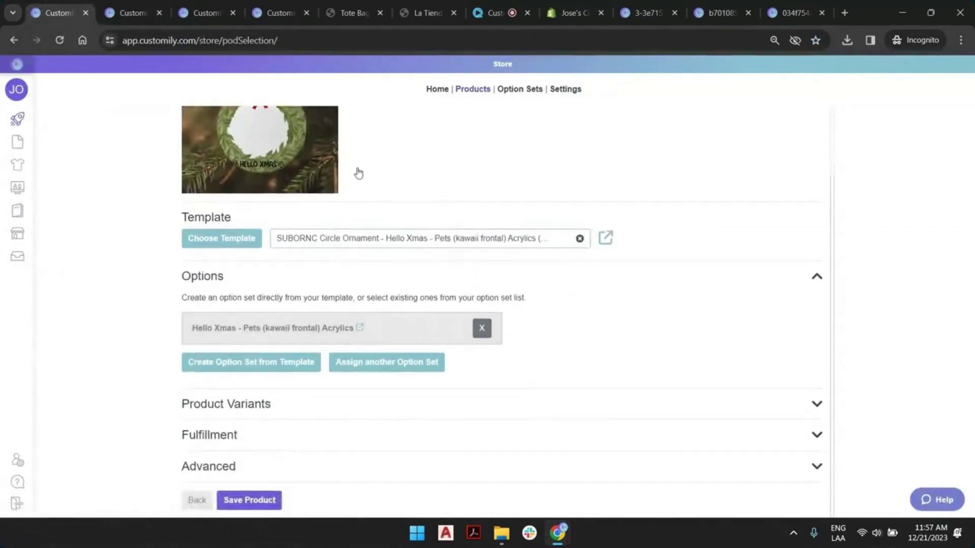
pyautogui.scroll(3, 359, 174)
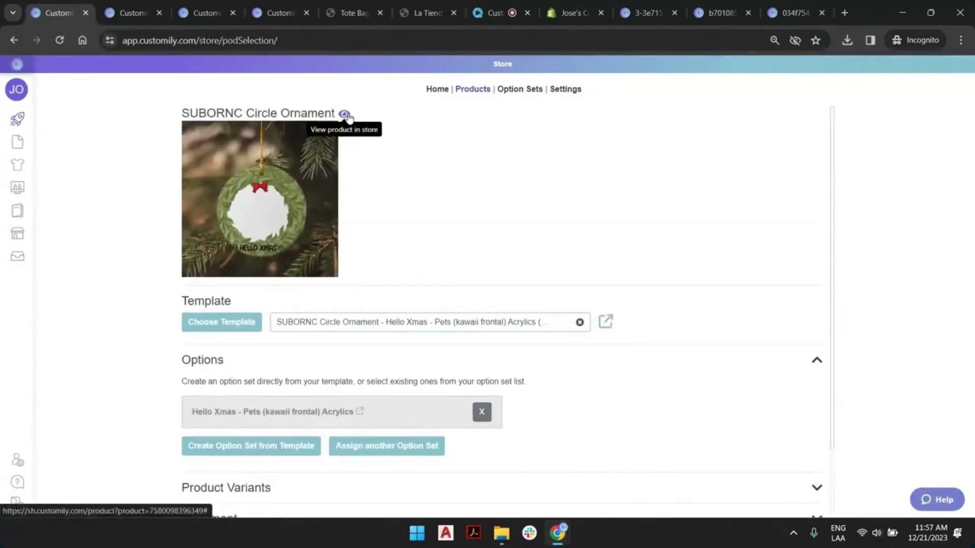
pyautogui.click(347, 116)
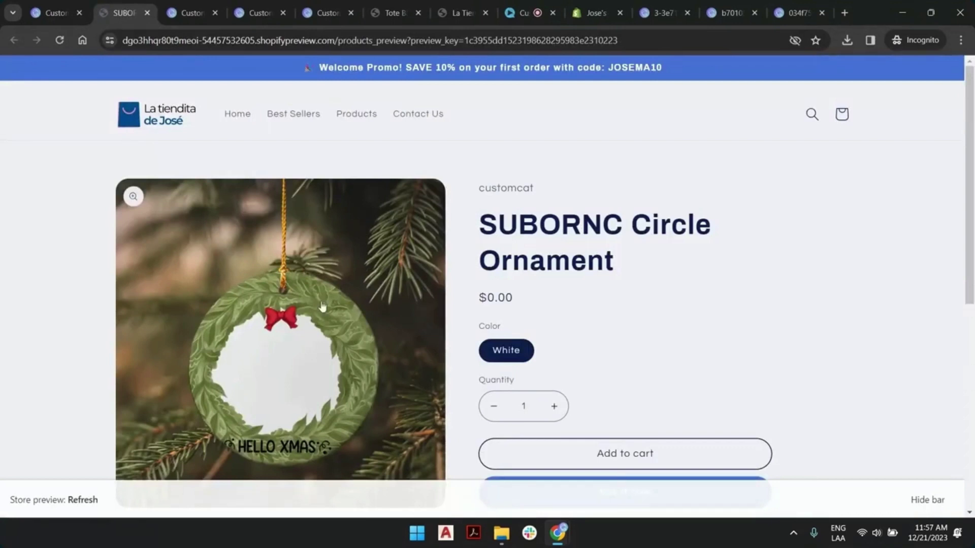
pyautogui.click(928, 499)
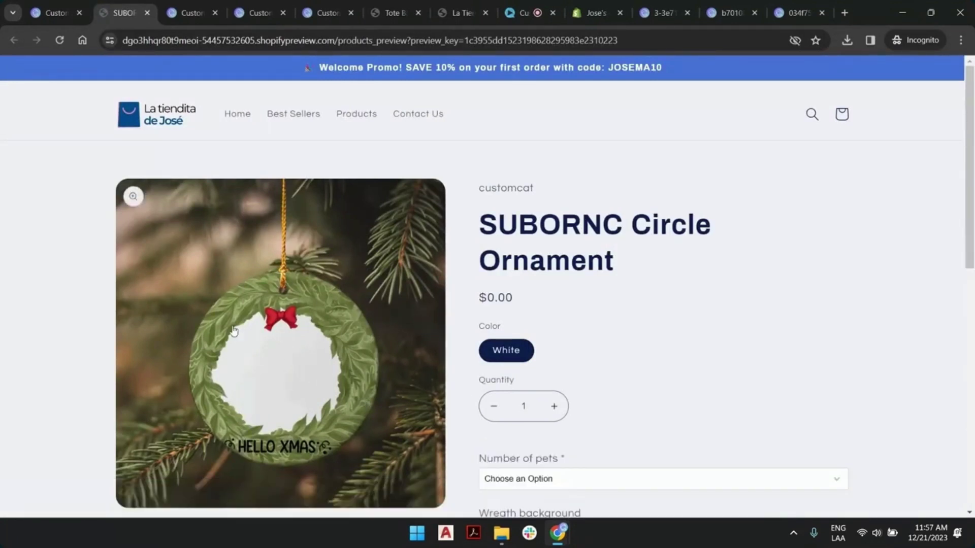
# Step: Set the ornament's number of pets to 1 pet
pyautogui.scroll(-3, 603, 298)
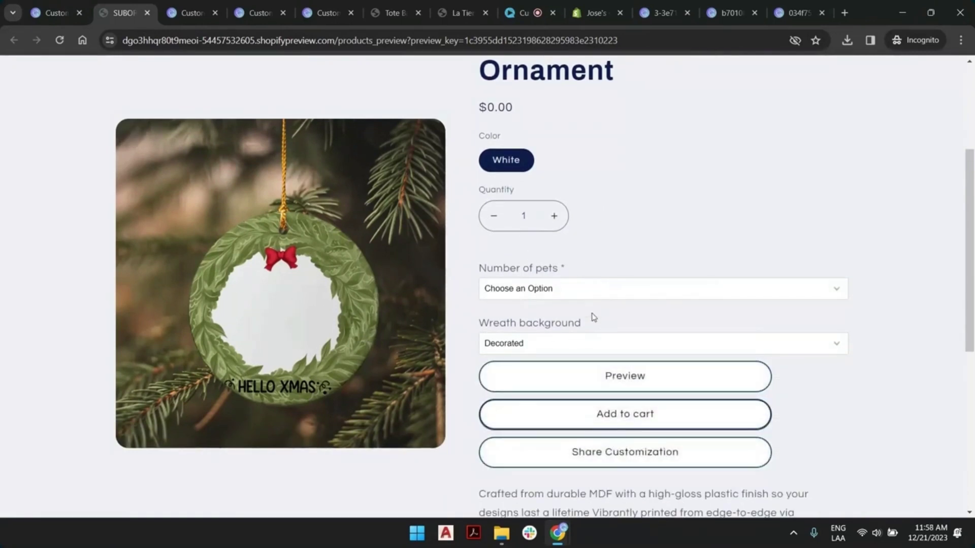
pyautogui.click(570, 291)
pyautogui.click(562, 320)
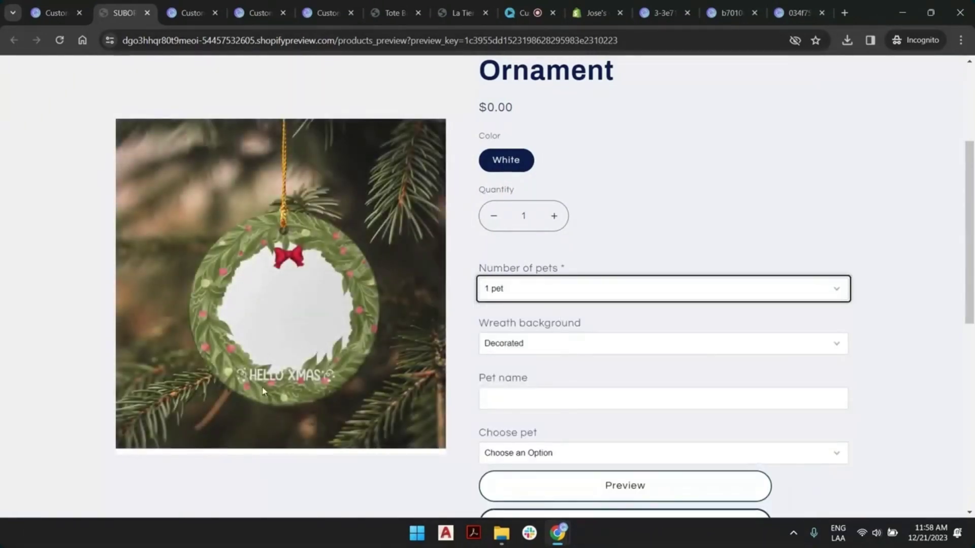
# Step: Try the No decor wreath background on the ornament and switch it back to Decorated
pyautogui.click(562, 350)
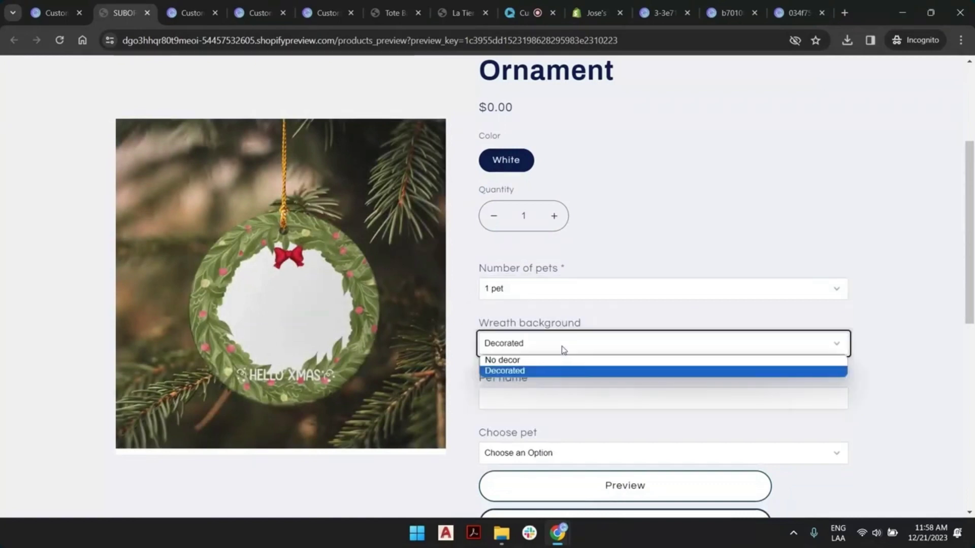
pyautogui.click(560, 361)
pyautogui.click(559, 349)
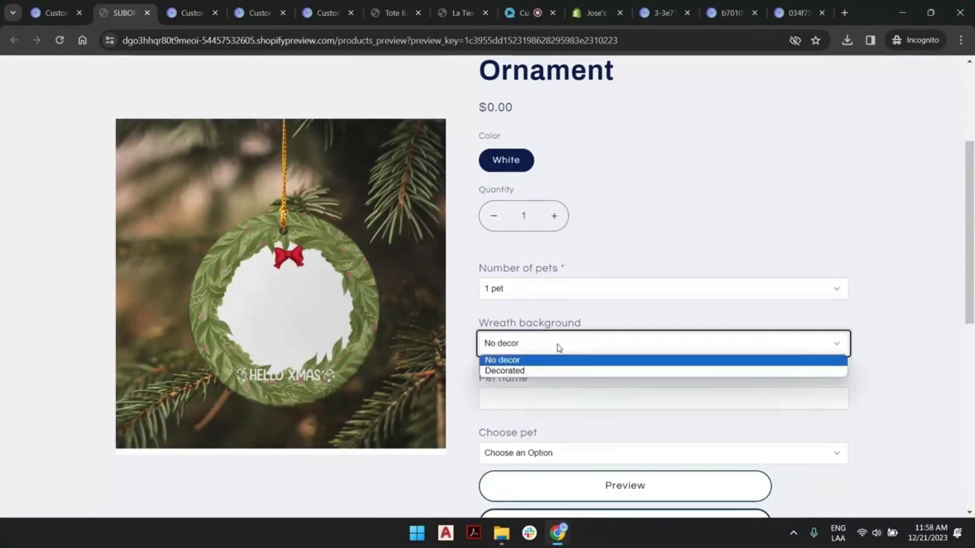
pyautogui.click(554, 371)
# Step: Enter Charly as the pet name and choose Dog with the third image, the brown-and-white dog, in breed group B
pyautogui.click(563, 400)
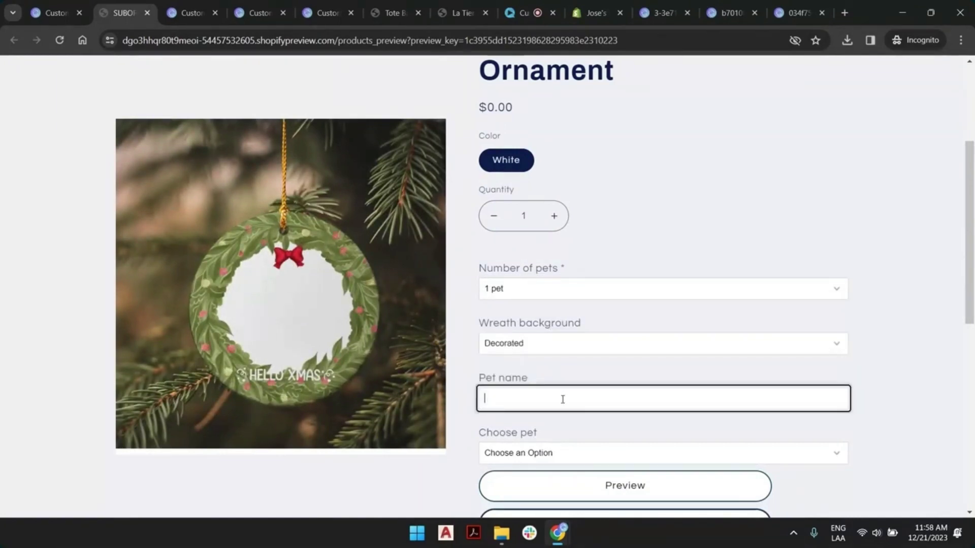
pyautogui.write('Charly')
pyautogui.scroll(-3, 540, 279)
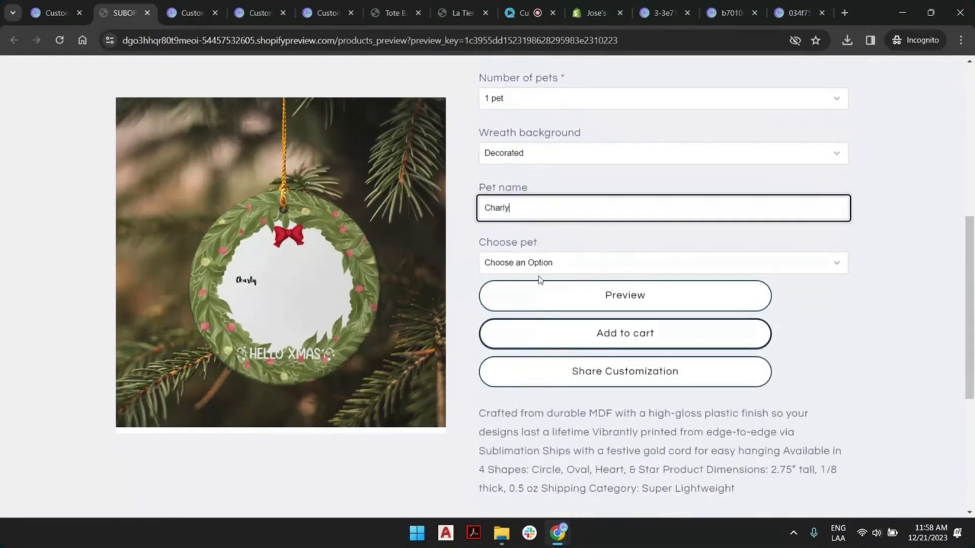
pyautogui.click(548, 262)
pyautogui.click(541, 292)
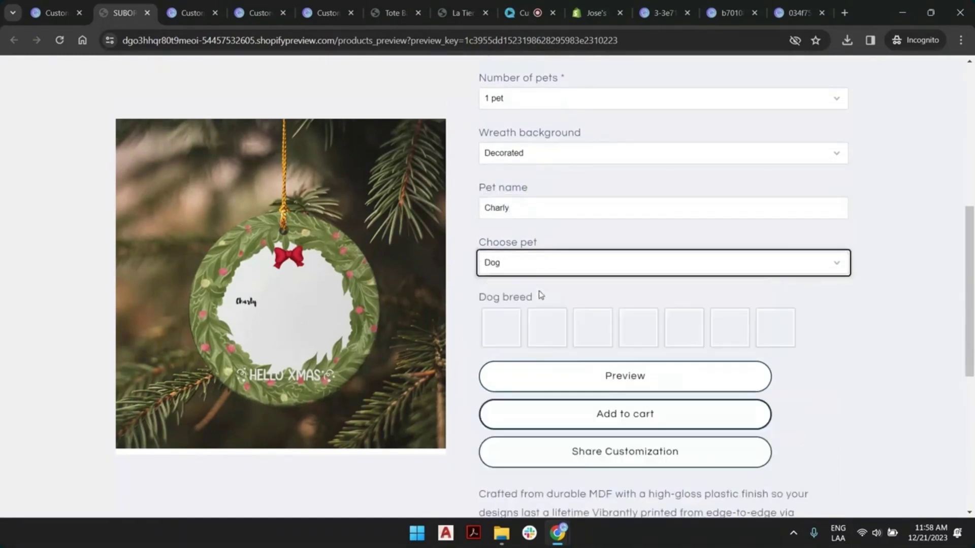
pyautogui.click(532, 318)
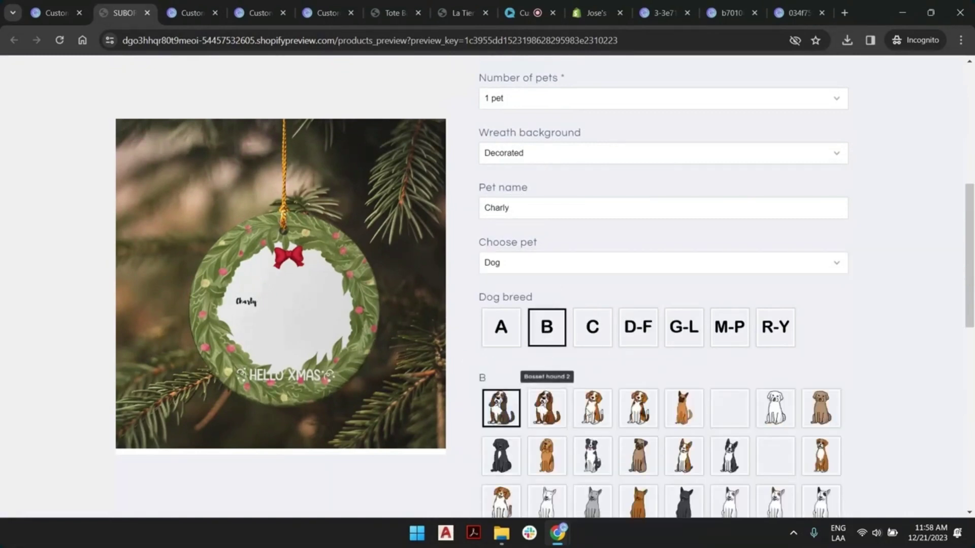
pyautogui.click(590, 410)
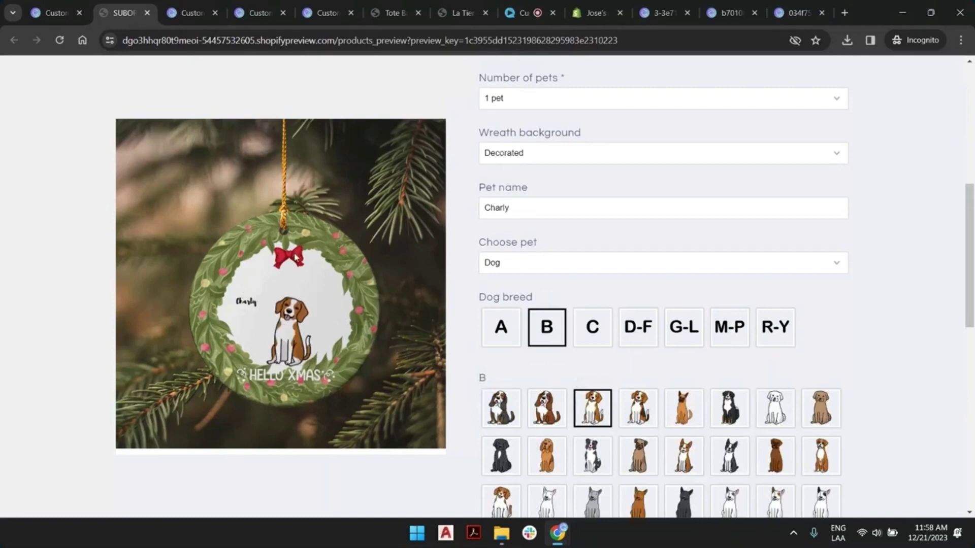
# Step: View the enlarged preview of the personalized ornament, close it and review the selected options on the product page
pyautogui.scroll(-6, 568, 260)
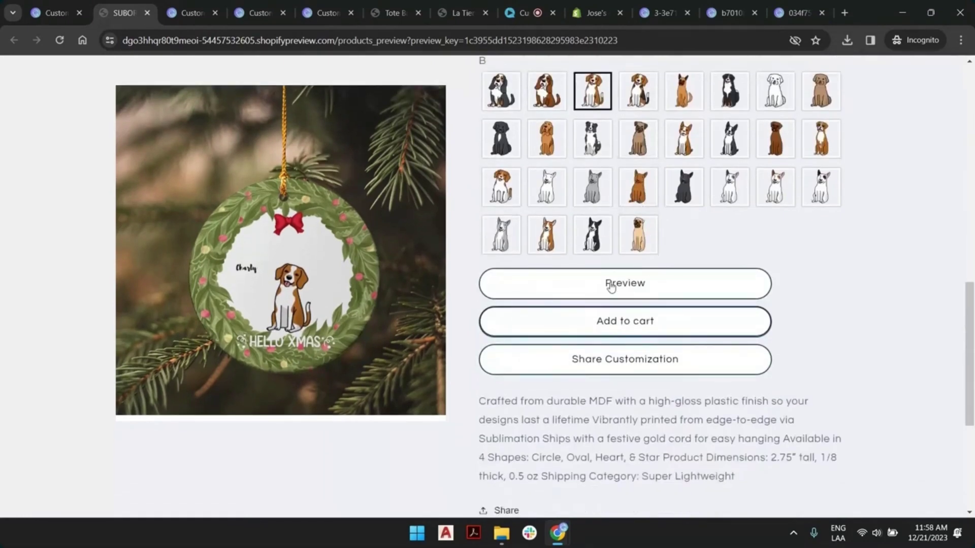
pyautogui.click(611, 286)
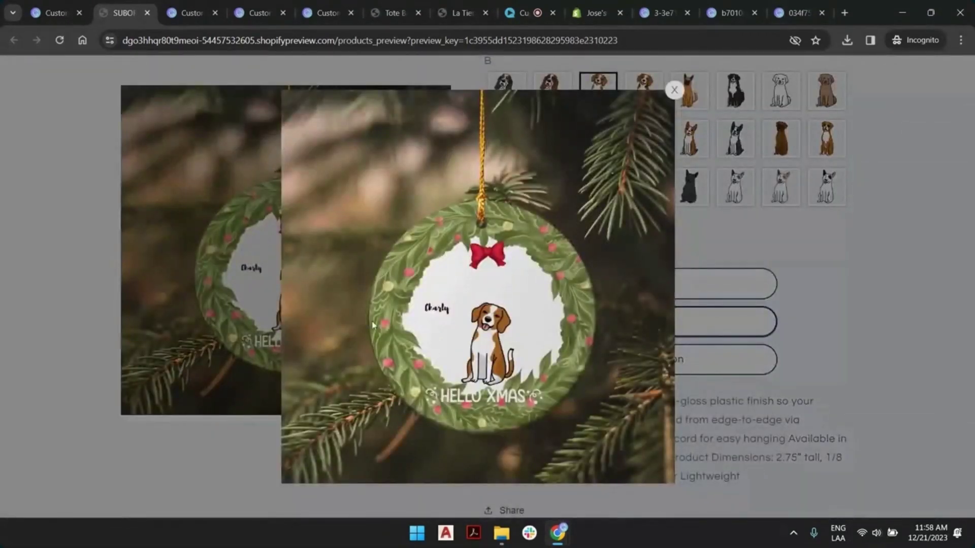
pyautogui.rightClick(490, 300)
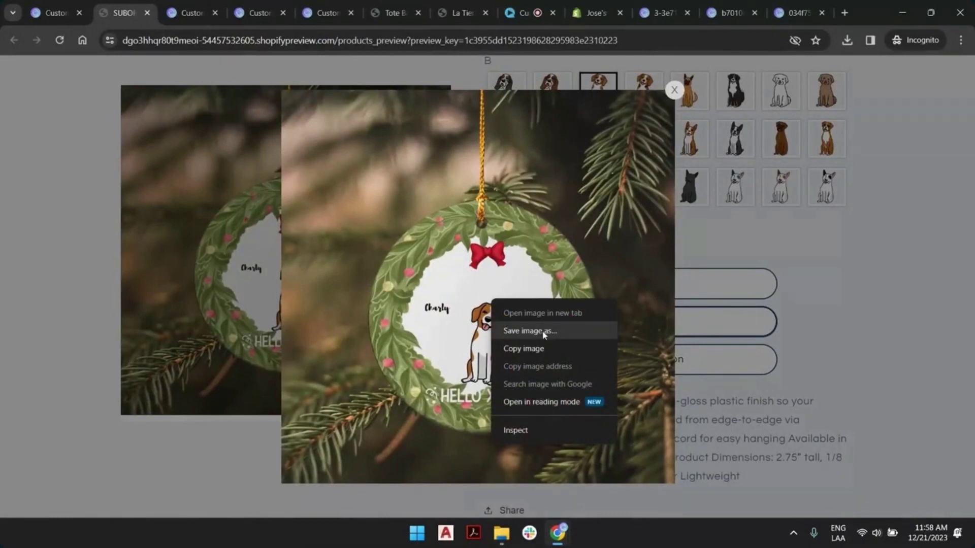
pyautogui.click(826, 277)
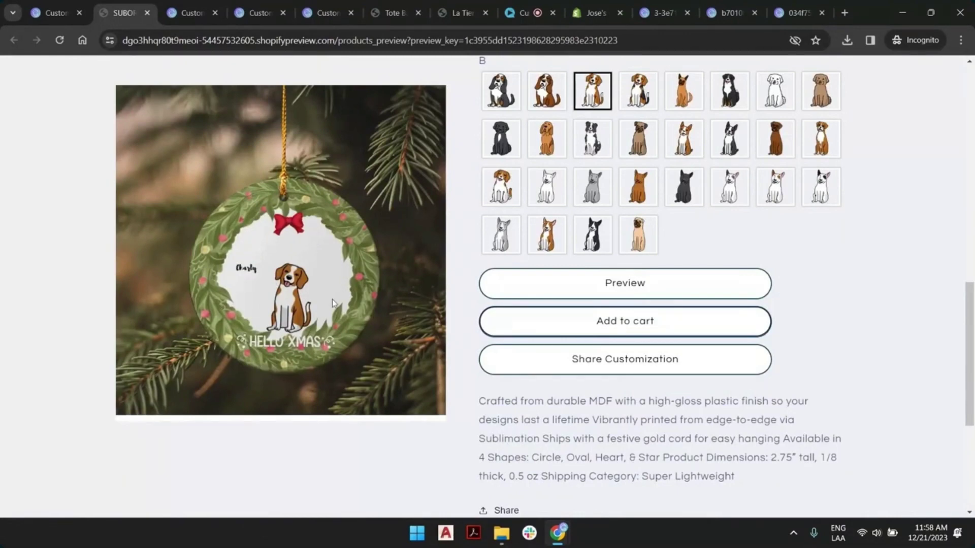
pyautogui.scroll(10, 634, 203)
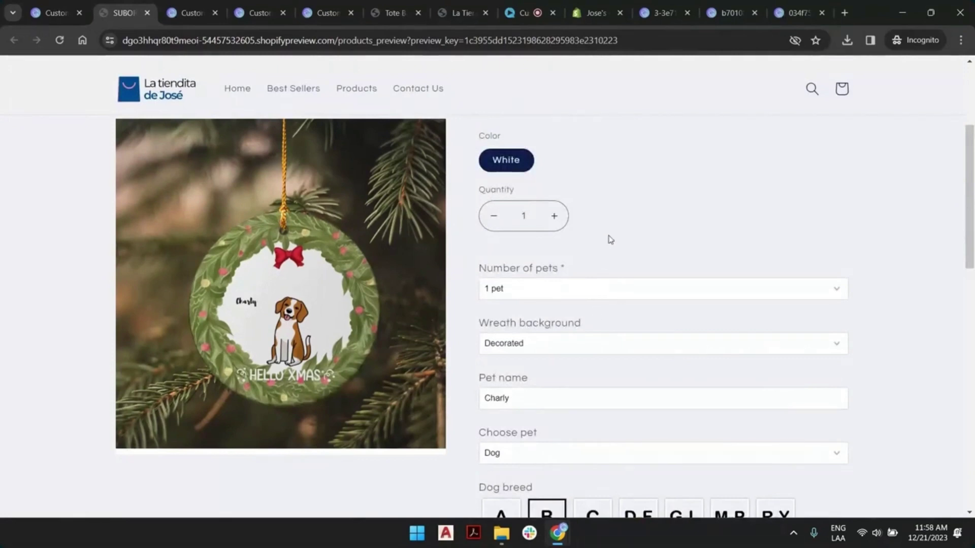
pyautogui.scroll(-4, 613, 279)
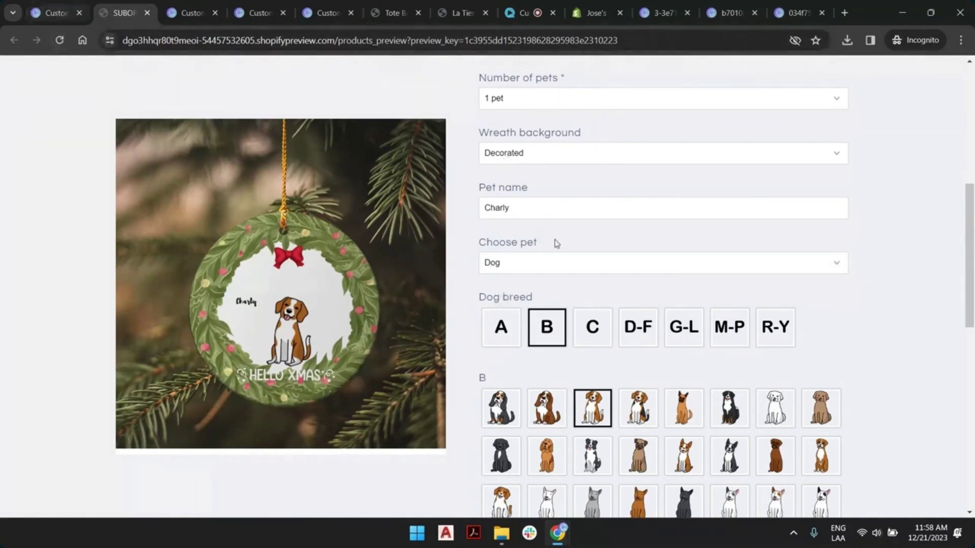
# Step: Return to the product settings and open the option set Hello Xmas - Pets (kawaii frontal) Acrylics, skipping the permissions update
pyautogui.click(47, 10)
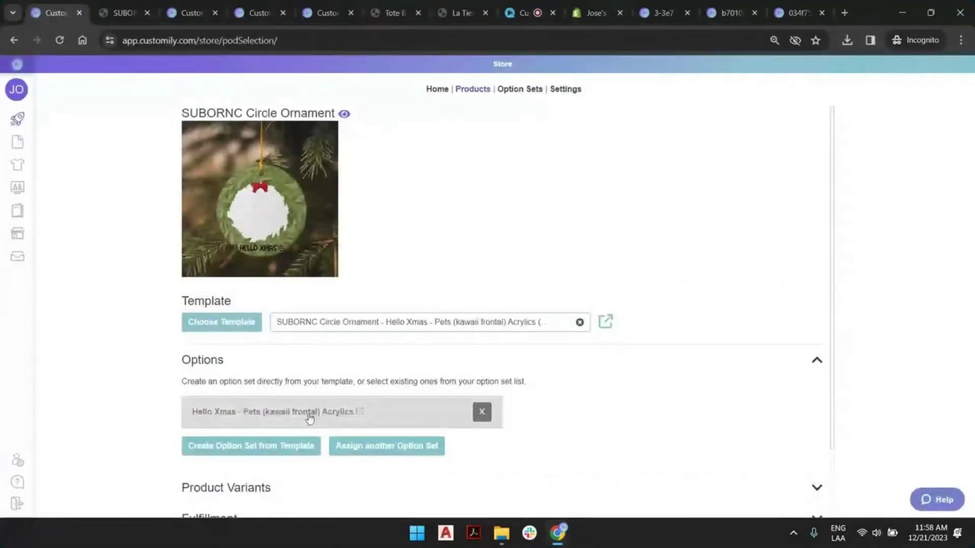
pyautogui.click(359, 412)
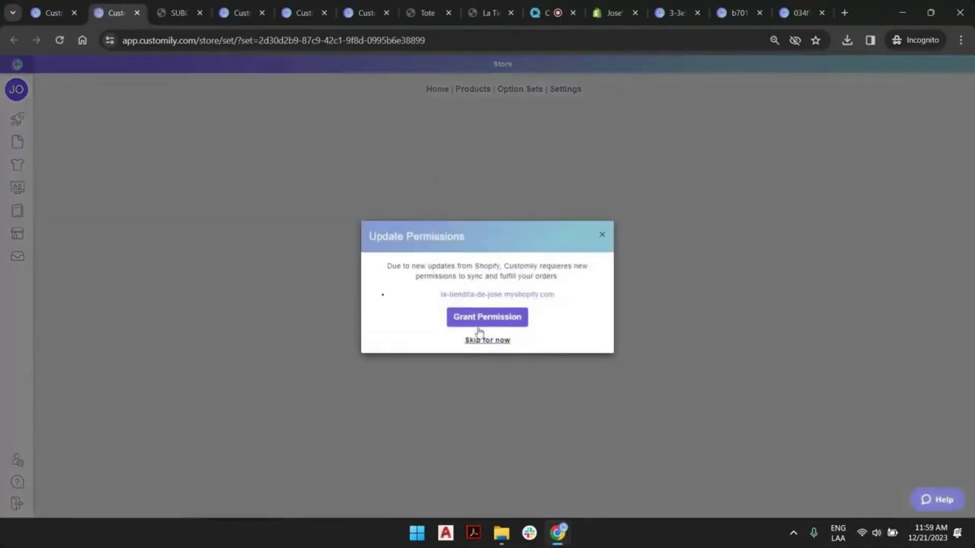
pyautogui.click(482, 339)
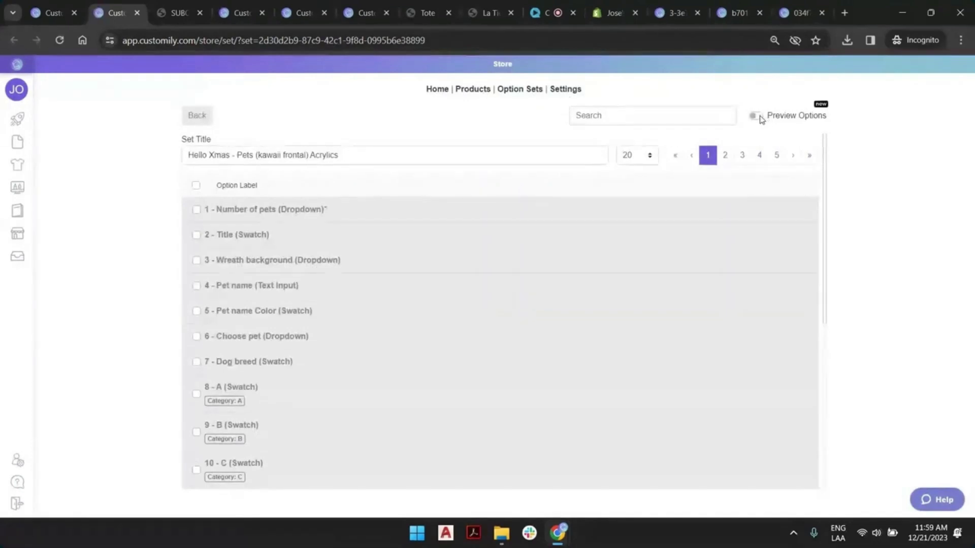
# Step: Turn on Preview Options for the option set and show 40 options per page
pyautogui.click(758, 118)
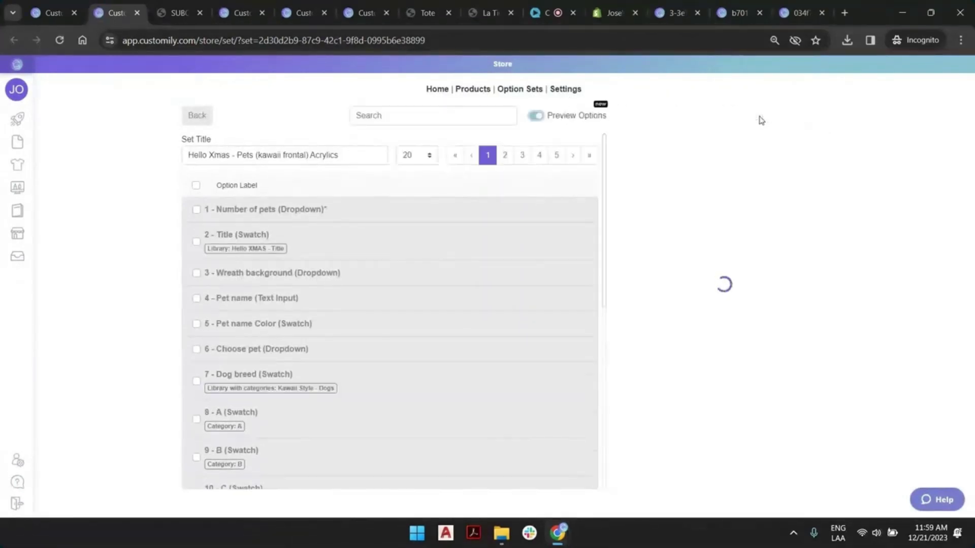
pyautogui.click(429, 159)
pyautogui.click(419, 199)
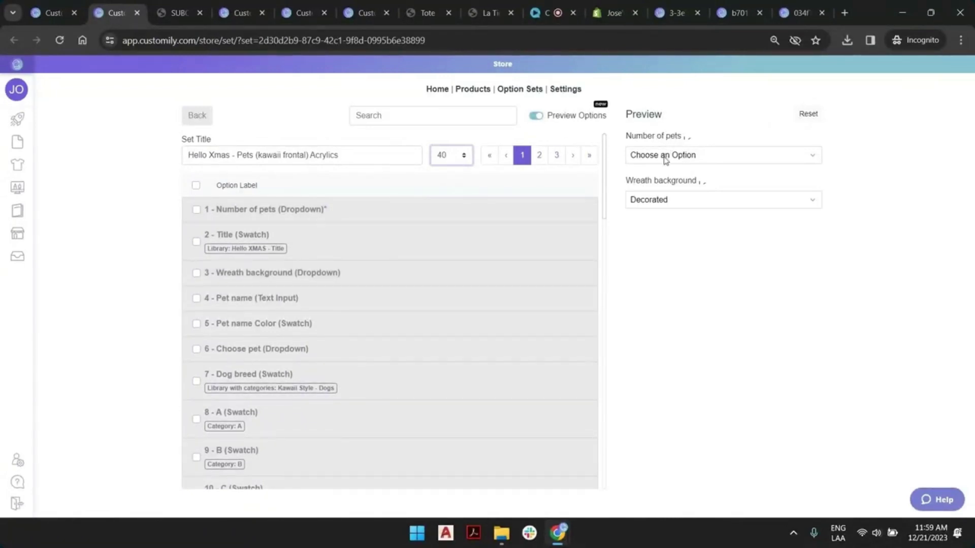
# Step: Look through the choices of the Wreath background and Number of pets dropdowns in the options preview
pyautogui.click(678, 206)
pyautogui.click(686, 255)
pyautogui.click(694, 161)
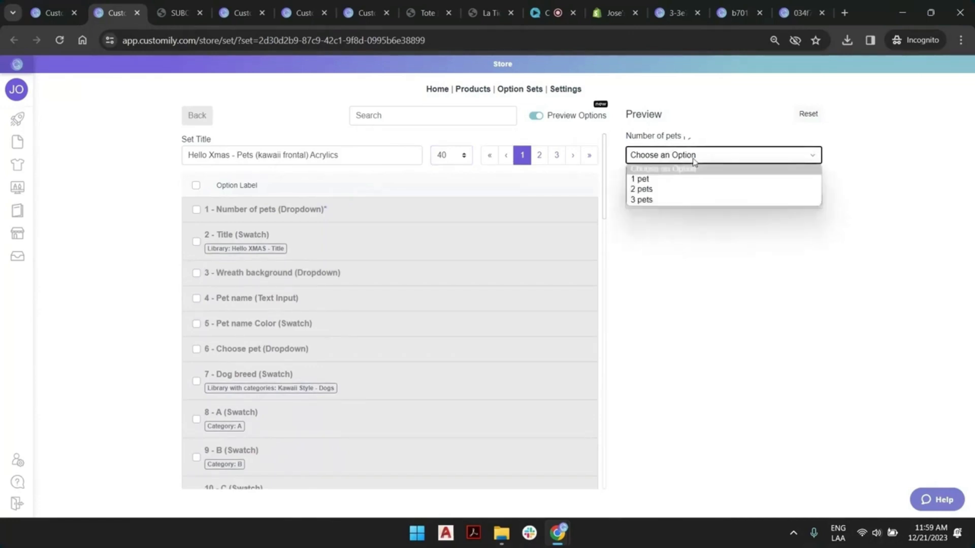
pyautogui.click(709, 242)
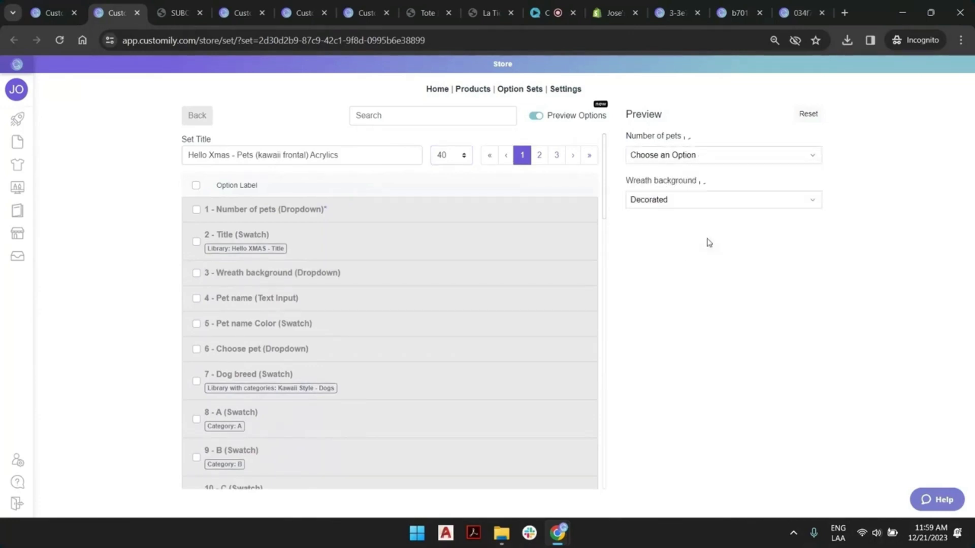
# Step: Set Number of pets to 1 pet and Choose pet to Dog in the options preview
pyautogui.click(689, 161)
pyautogui.click(688, 181)
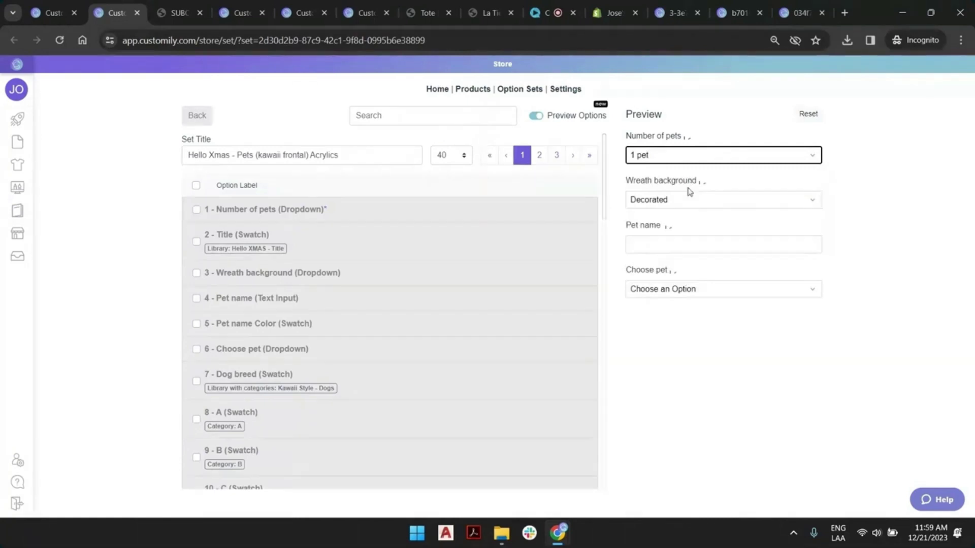
pyautogui.click(679, 289)
pyautogui.click(666, 312)
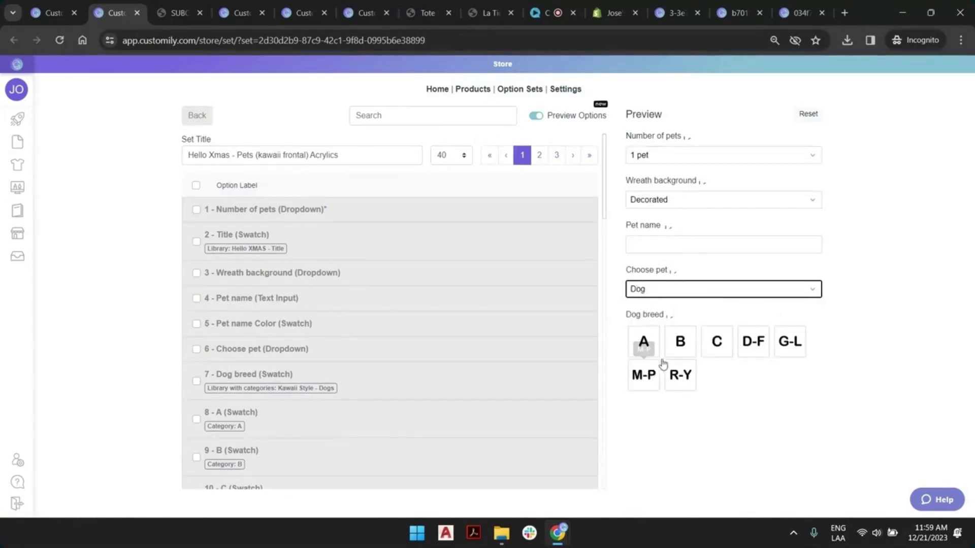
# Step: Open the Dog breed option's settings from the preview, followed by the Number of pets settings, and examine its dropdown values
pyautogui.click(668, 317)
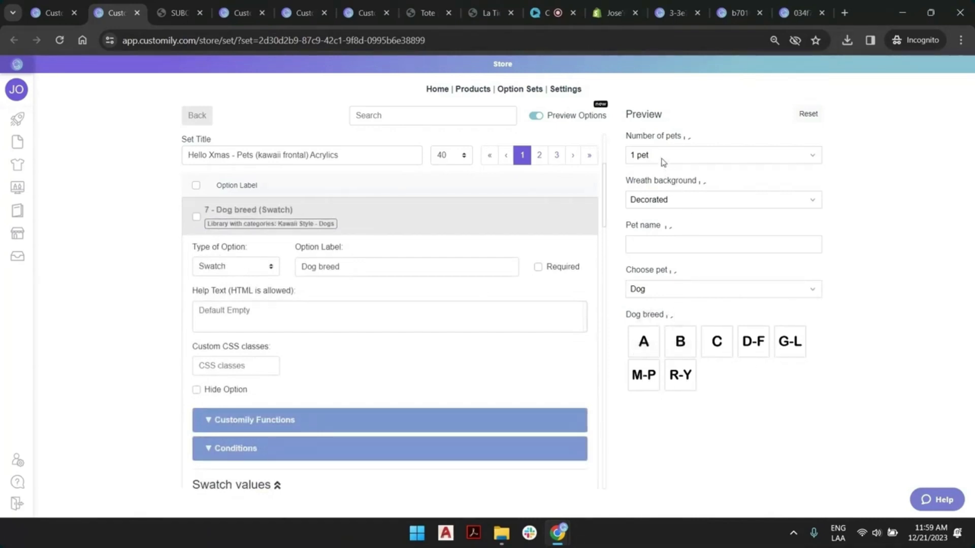
pyautogui.click(692, 136)
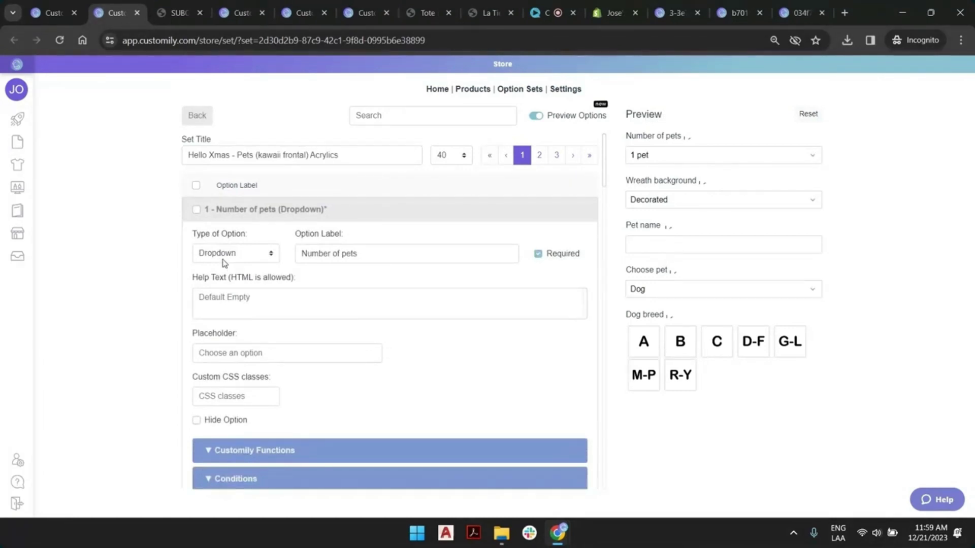
pyautogui.scroll(-4, 437, 276)
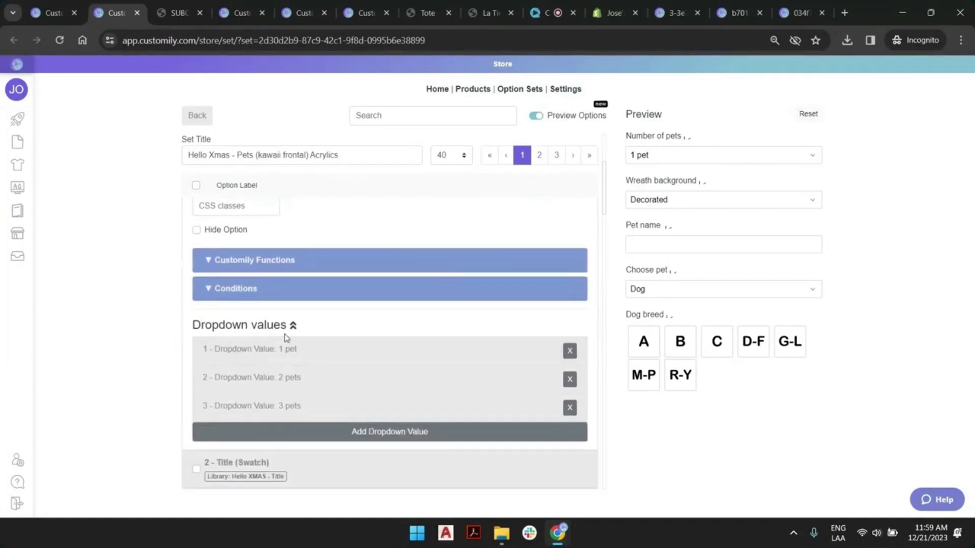
# Step: Compare the Number of pets choices in the preview with its dropdown values and expand the 1 pet value to inspect its name
pyautogui.click(663, 163)
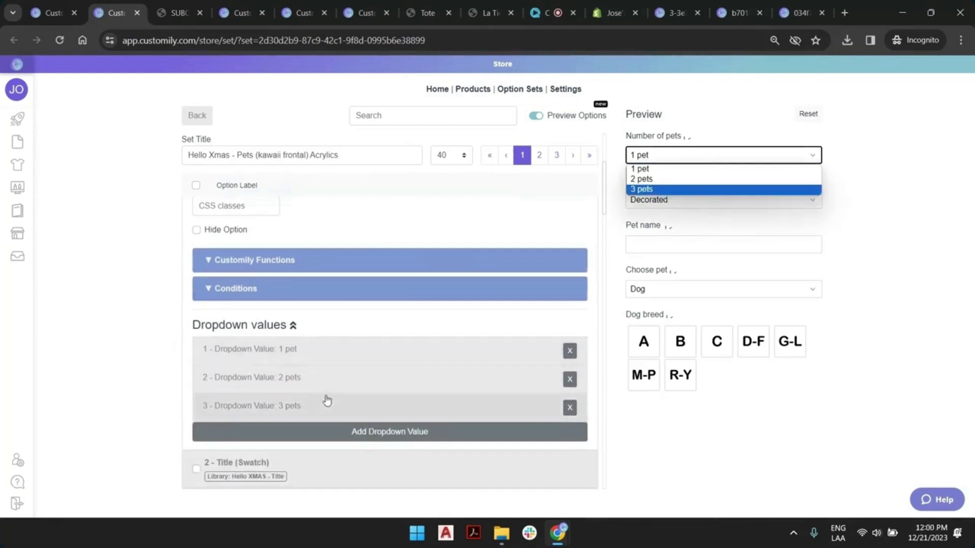
pyautogui.click(292, 352)
pyautogui.click(290, 351)
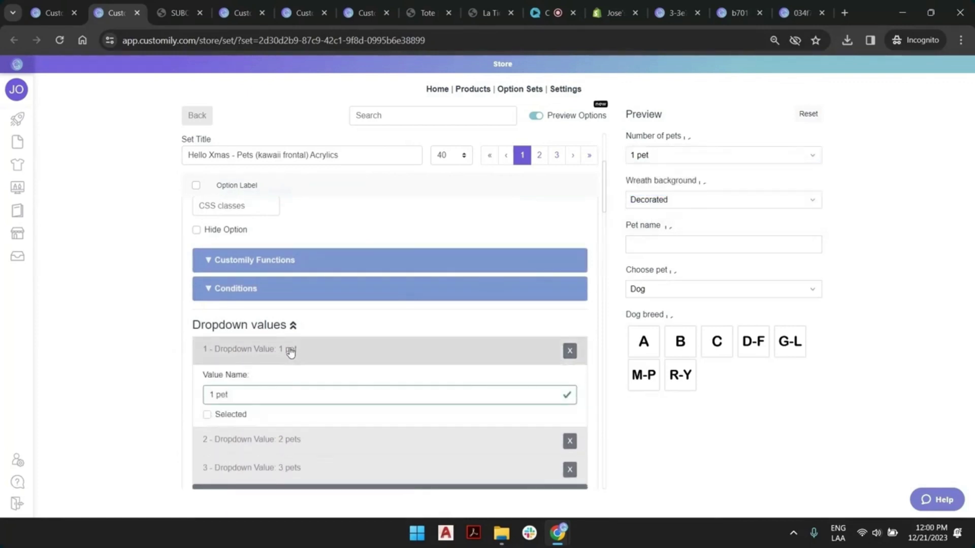
pyautogui.moveTo(231, 396); pyautogui.dragTo(209, 396)
pyautogui.click(246, 397)
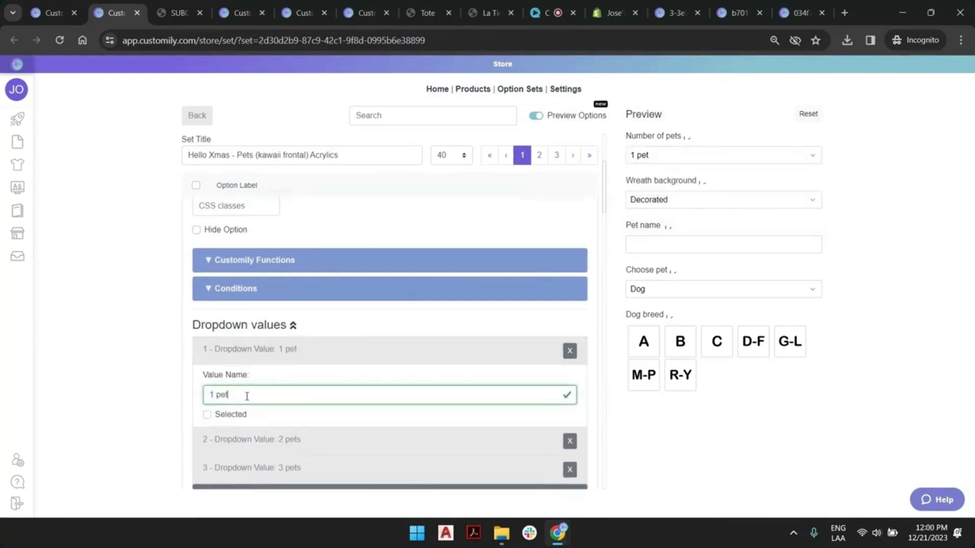
# Step: Collapse the 1 pet dropdown value and change the Number of pets option's type to Swatch
pyautogui.click(305, 359)
pyautogui.scroll(2, 276, 337)
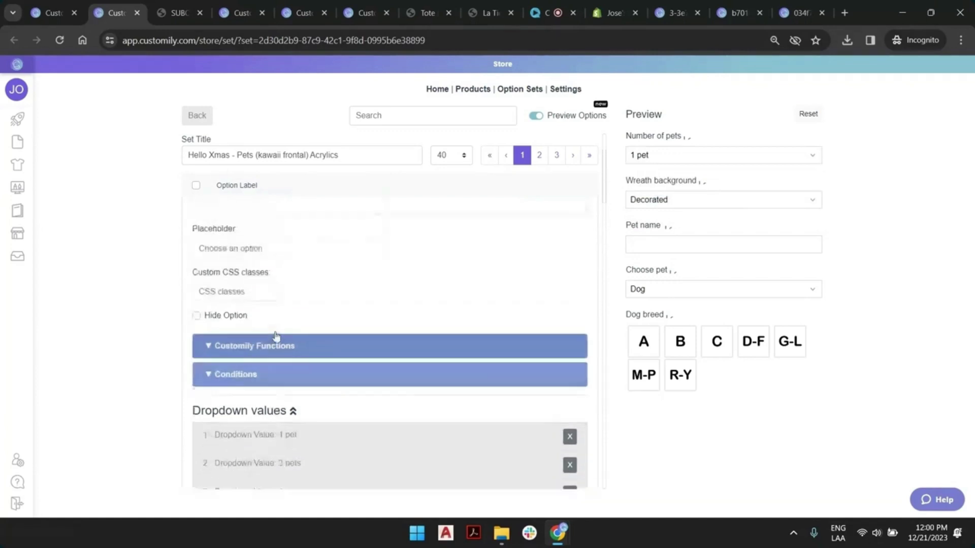
pyautogui.scroll(2, 276, 338)
pyautogui.click(239, 254)
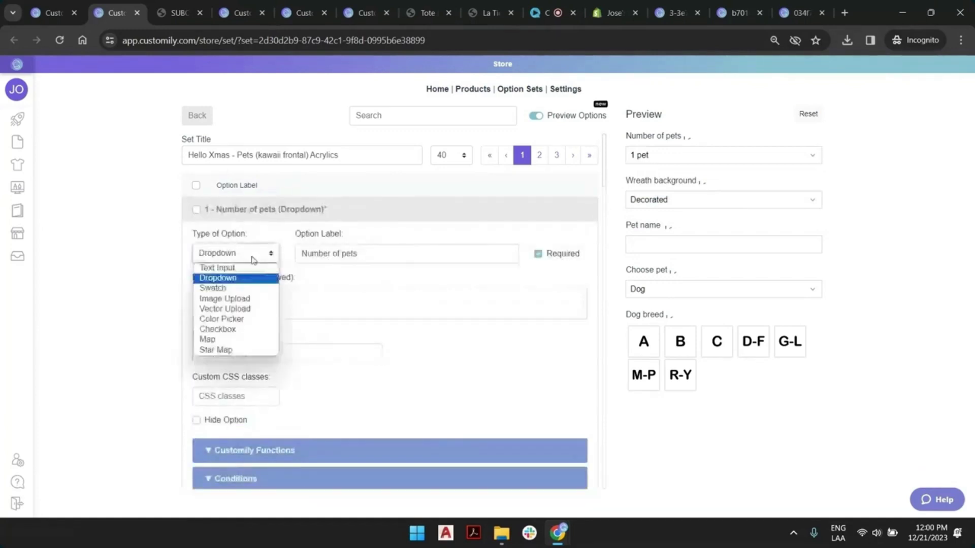
pyautogui.click(239, 288)
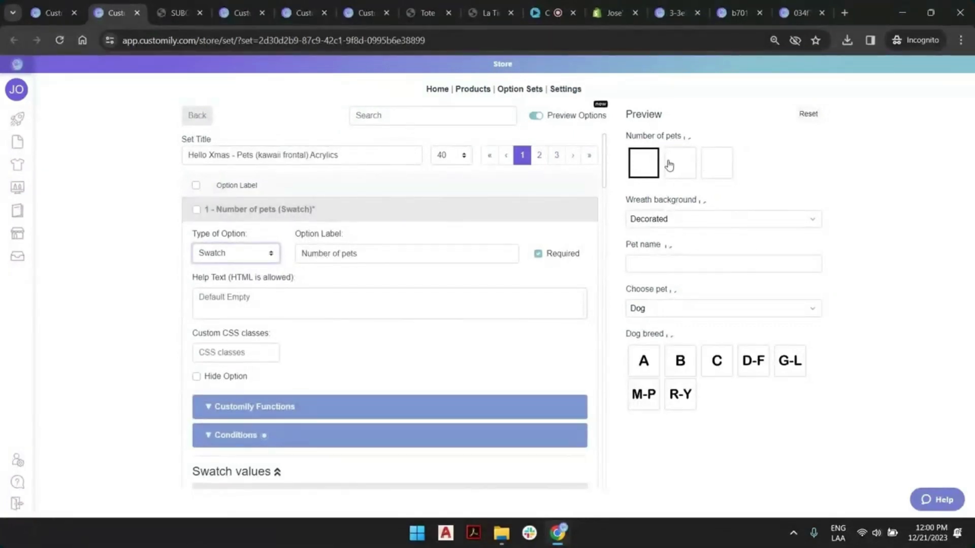
# Step: Expand the 1 pet swatch value and upload a black heart picture as its swatch image
pyautogui.scroll(-4, 335, 265)
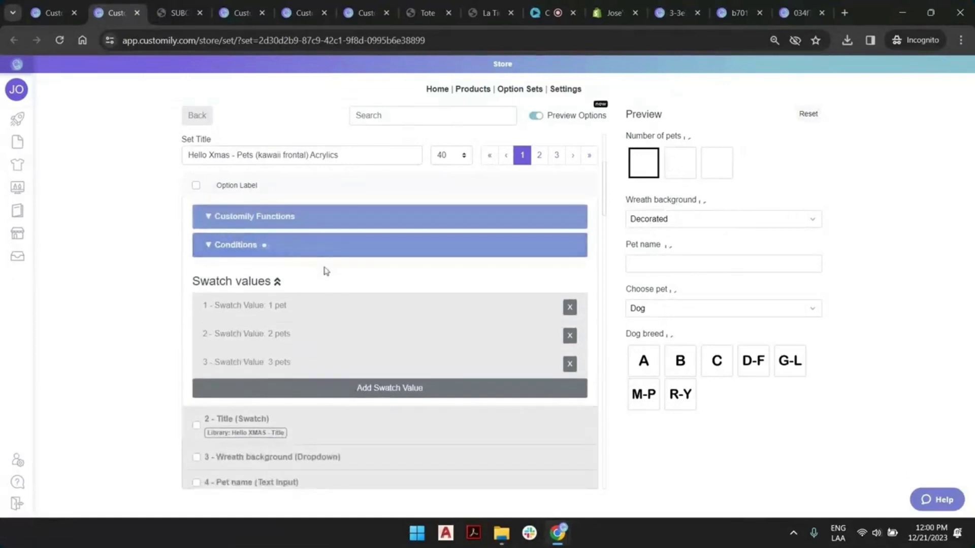
pyautogui.click(279, 308)
pyautogui.scroll(-1, 279, 308)
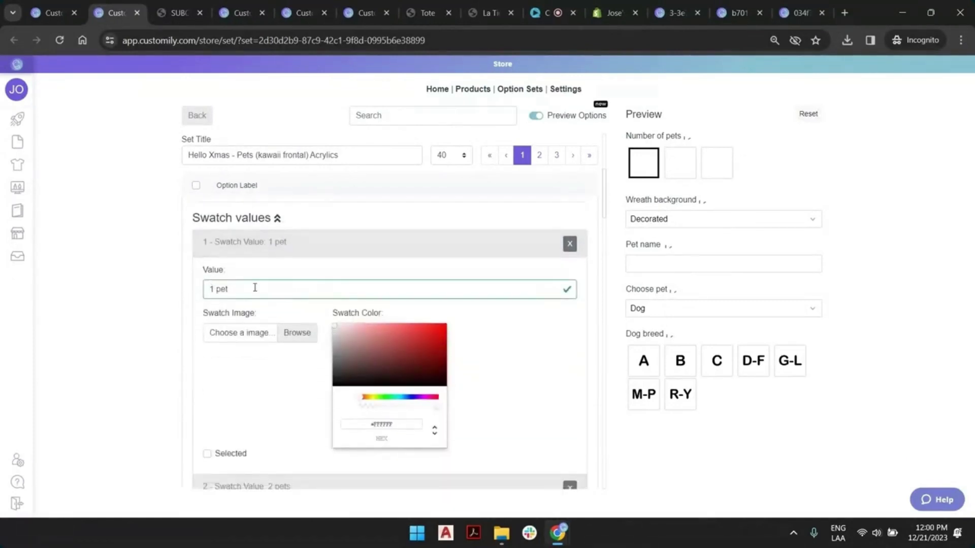
pyautogui.scroll(-1, 255, 287)
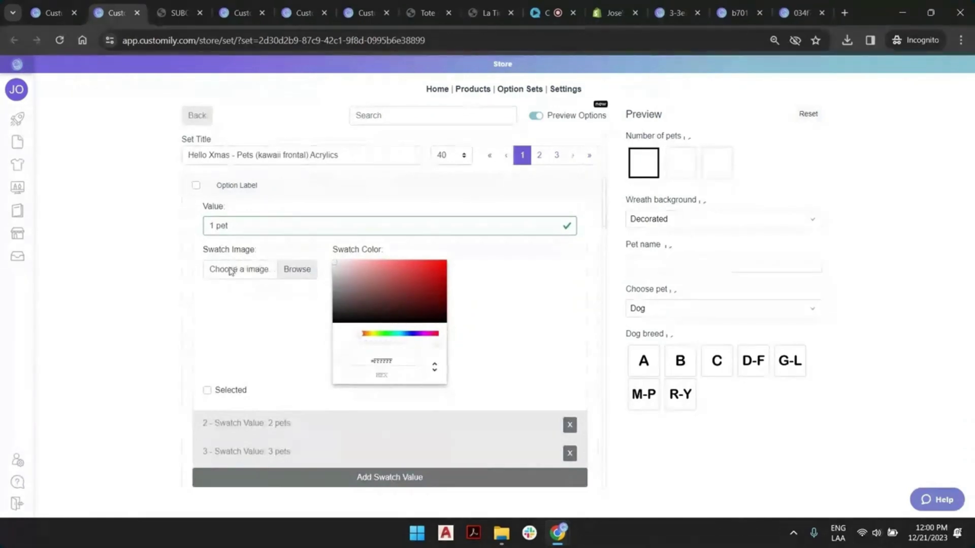
pyautogui.click(296, 270)
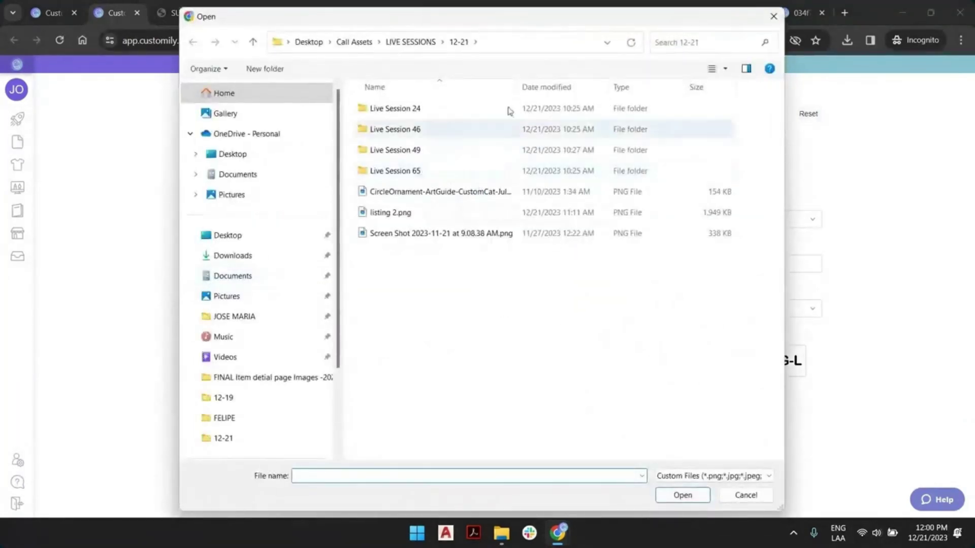
pyautogui.click(716, 69)
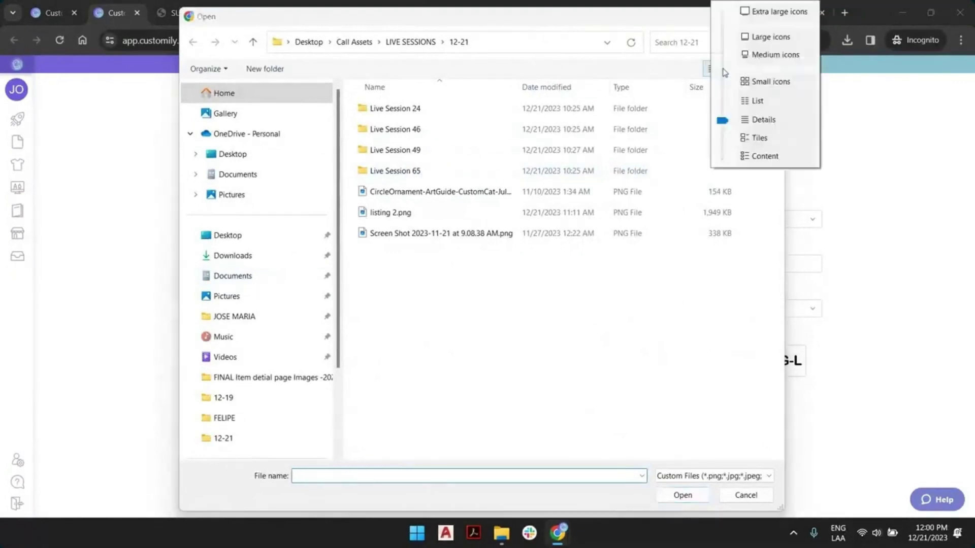
pyautogui.click(765, 38)
pyautogui.hotkey('alt', 'Up')
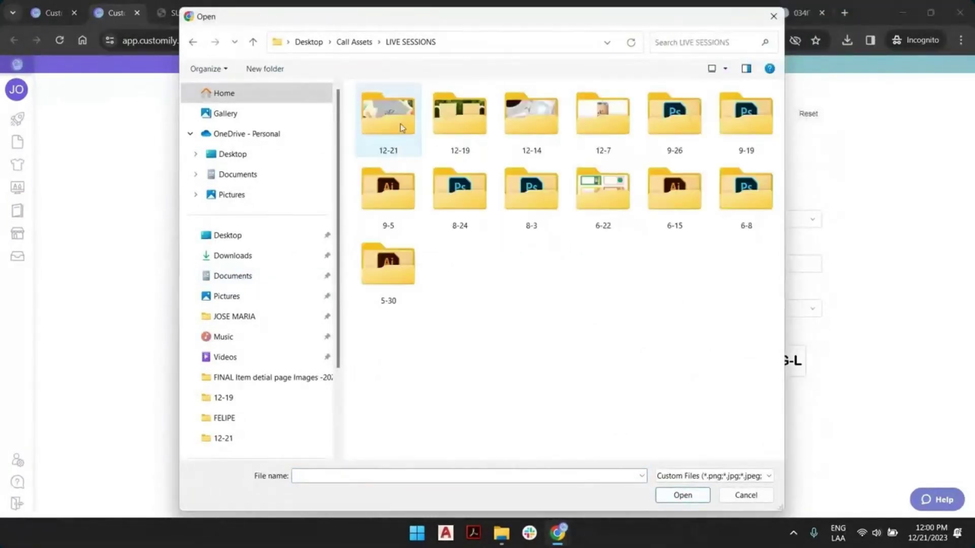
pyautogui.doubleClick(400, 124)
pyautogui.doubleClick(400, 123)
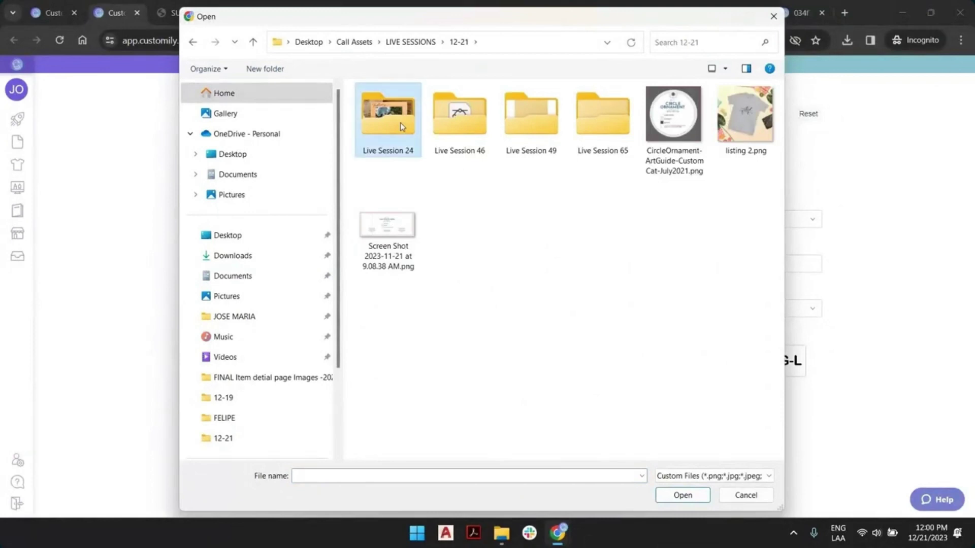
pyautogui.doubleClick(673, 114)
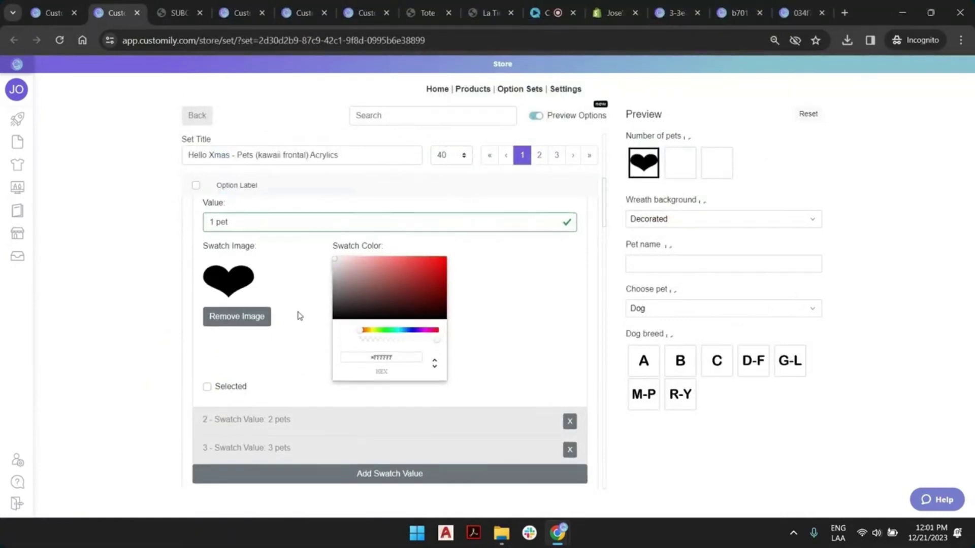
# Step: Expand the 2 pets swatch value and upload a black diamond picture as its swatch image
pyautogui.scroll(-4, 299, 263)
pyautogui.click(307, 238)
pyautogui.click(300, 328)
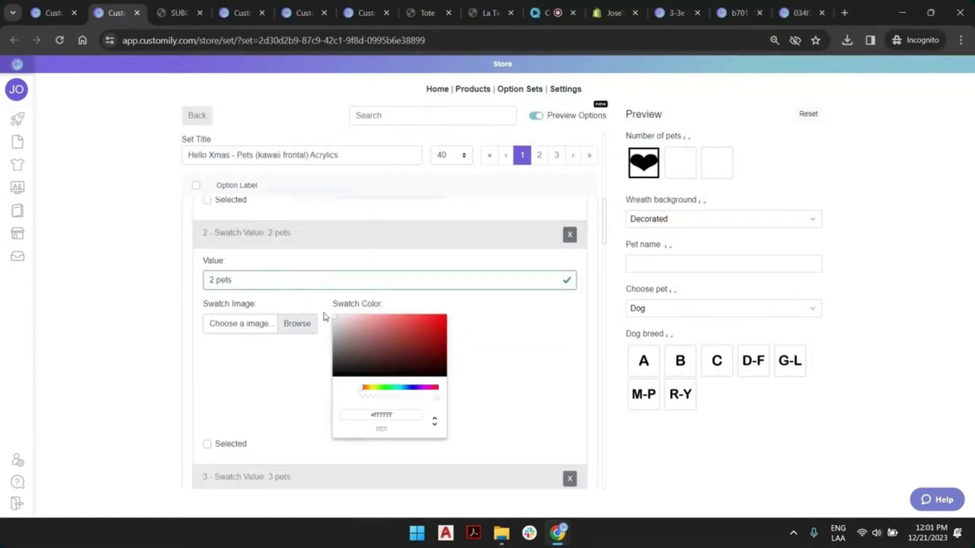
pyautogui.doubleClick(392, 111)
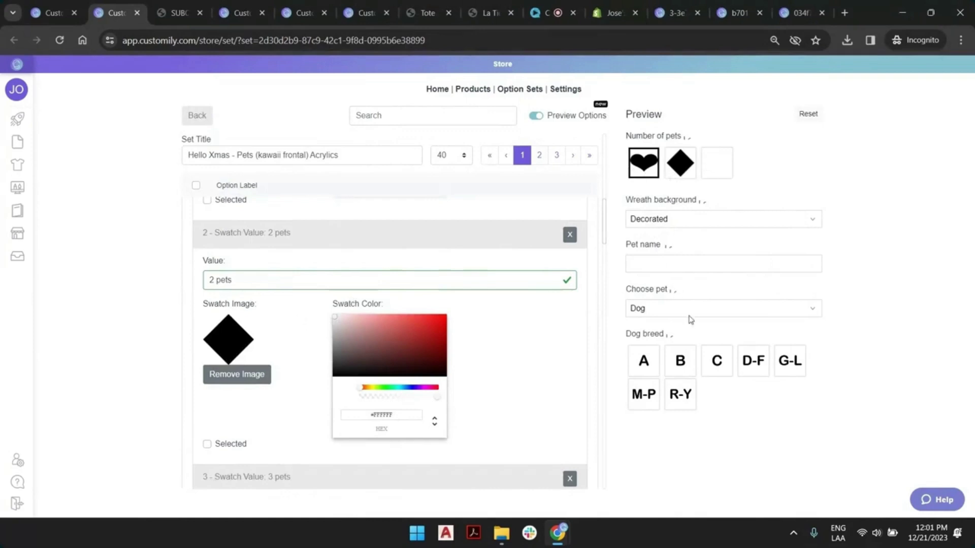
# Step: Locate the Dog breed option from the preview and examine the images of its A and B swatch values
pyautogui.click(672, 337)
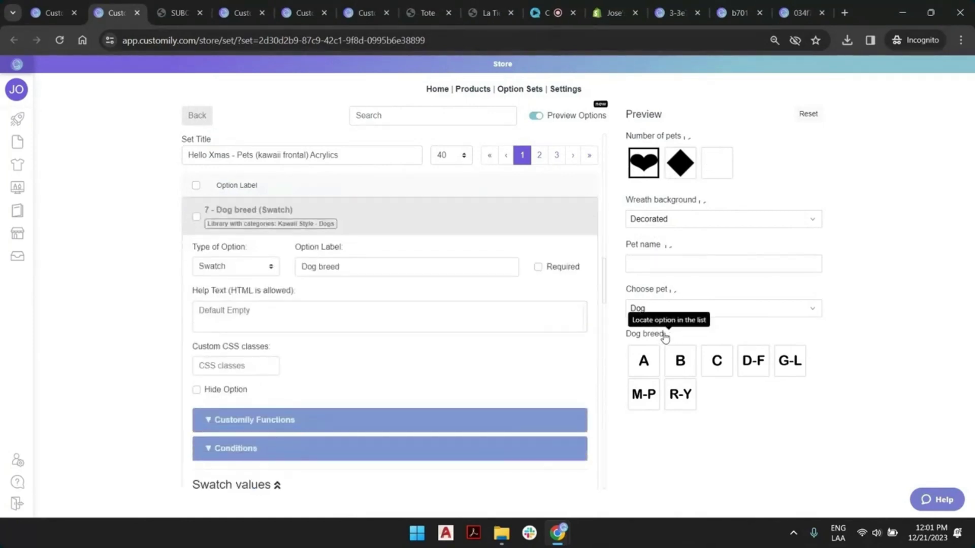
pyautogui.scroll(-5, 282, 284)
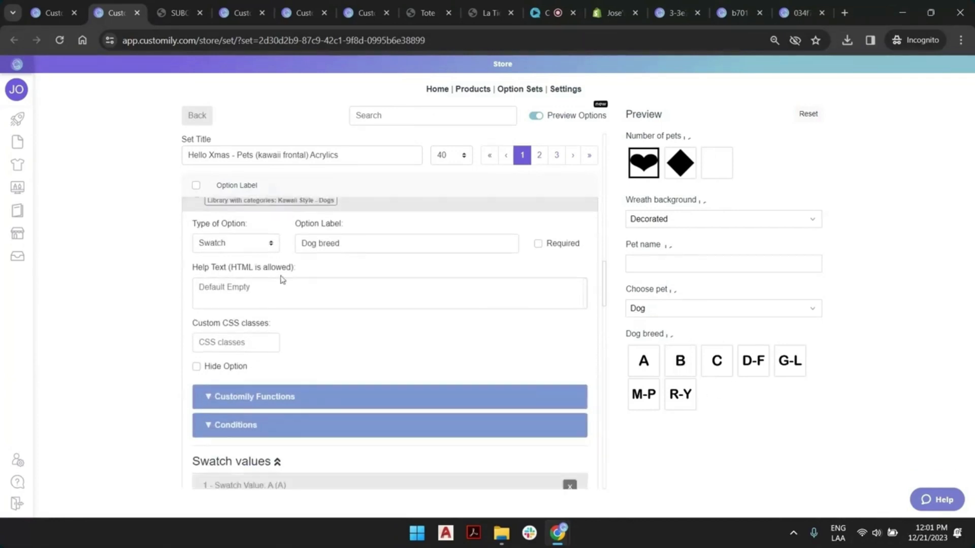
pyautogui.click(318, 264)
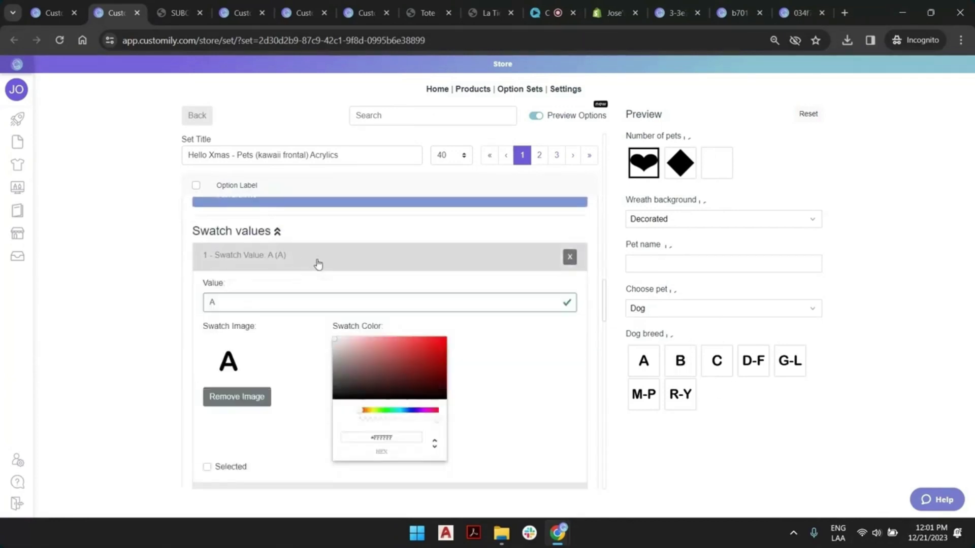
pyautogui.scroll(-3, 284, 373)
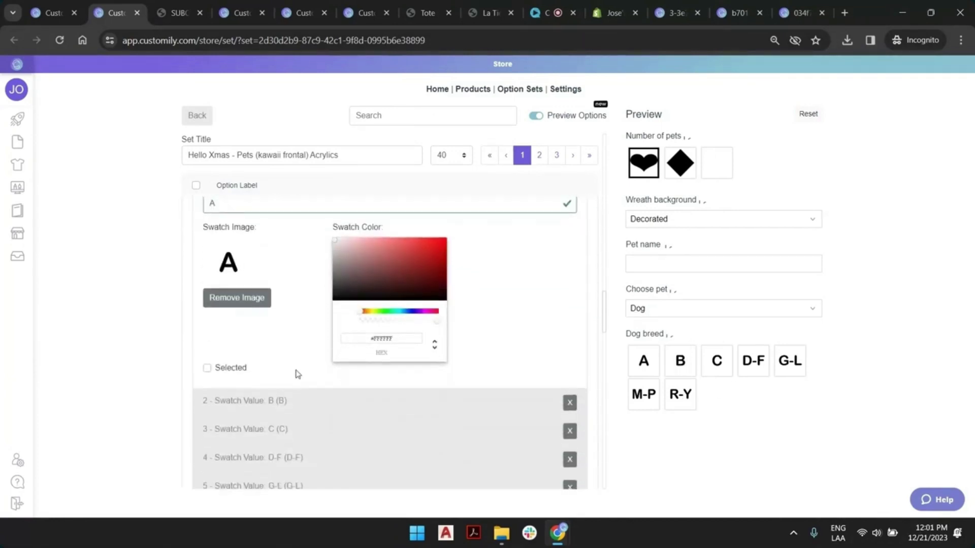
pyautogui.click(291, 382)
pyautogui.scroll(-2, 291, 356)
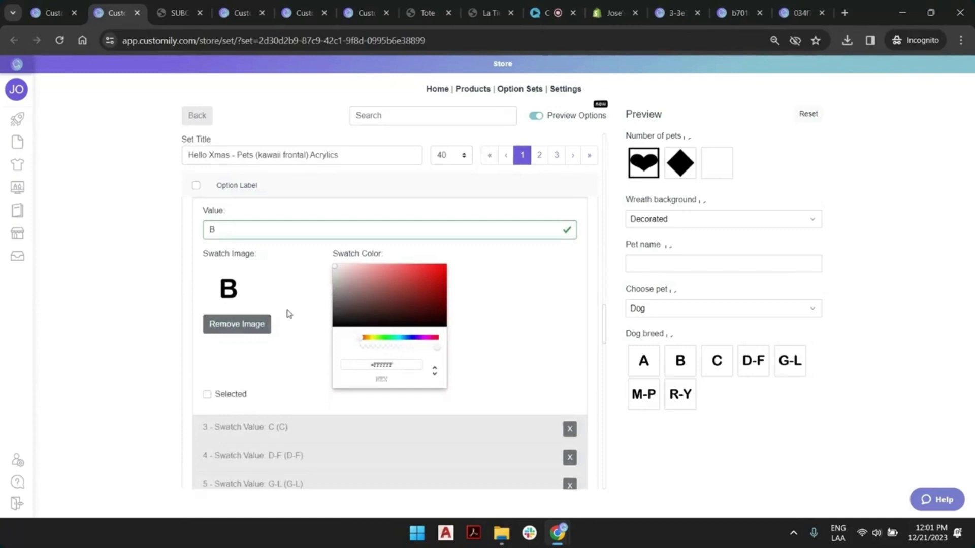
# Step: Remove the heart image from the Number of pets option's 1 pet value and set its swatch color to a muted red
pyautogui.scroll(5, 331, 259)
pyautogui.scroll(20, 329, 258)
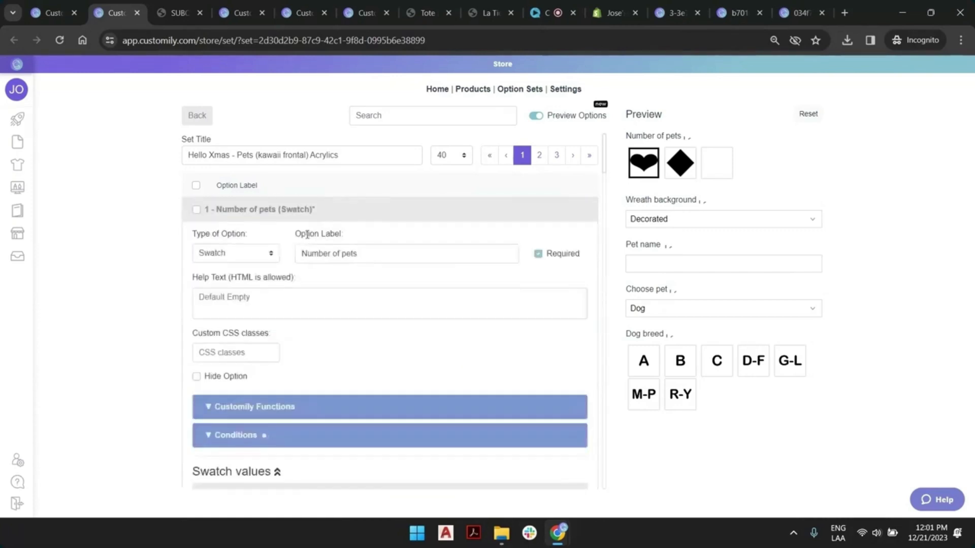
pyautogui.scroll(-5, 337, 239)
pyautogui.scroll(-3, 336, 241)
pyautogui.click(251, 258)
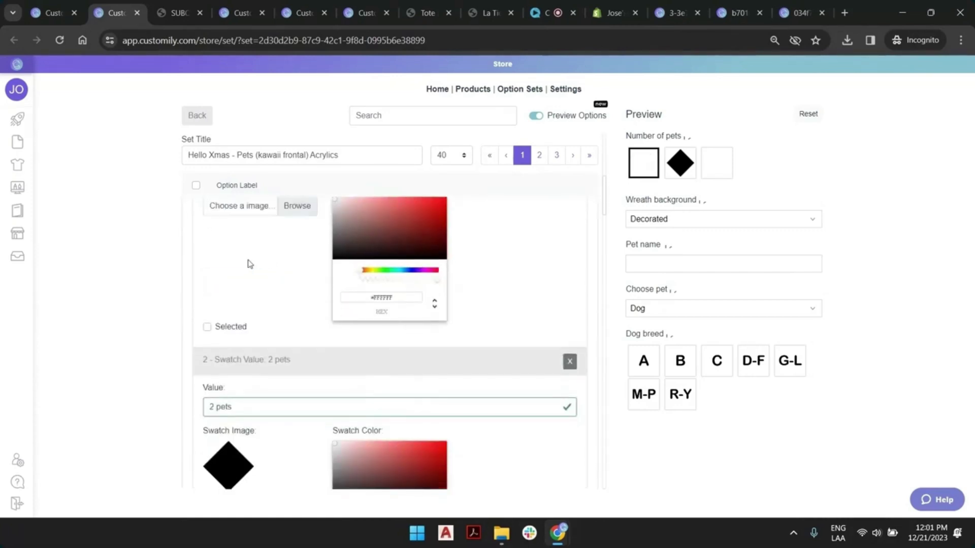
pyautogui.moveTo(399, 228); pyautogui.dragTo(432, 226)
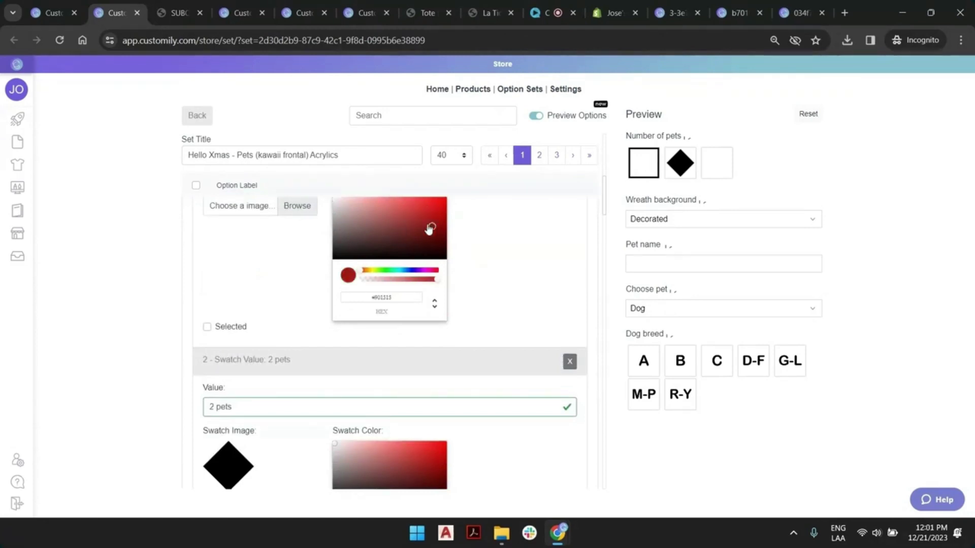
pyautogui.click(406, 212)
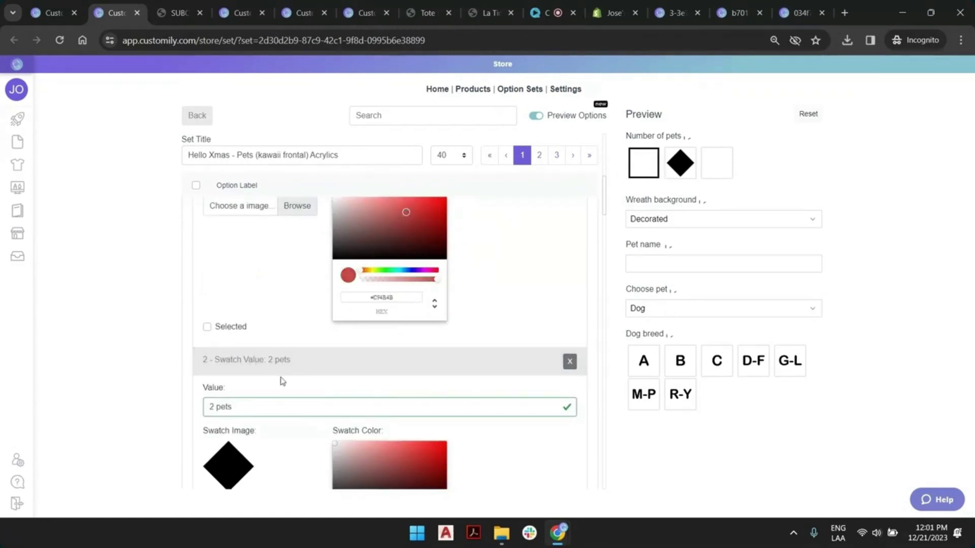
# Step: Remove the diamond image from the 2 pets value and set its swatch color to bright green
pyautogui.scroll(-3, 283, 381)
pyautogui.click(240, 374)
pyautogui.click(387, 388)
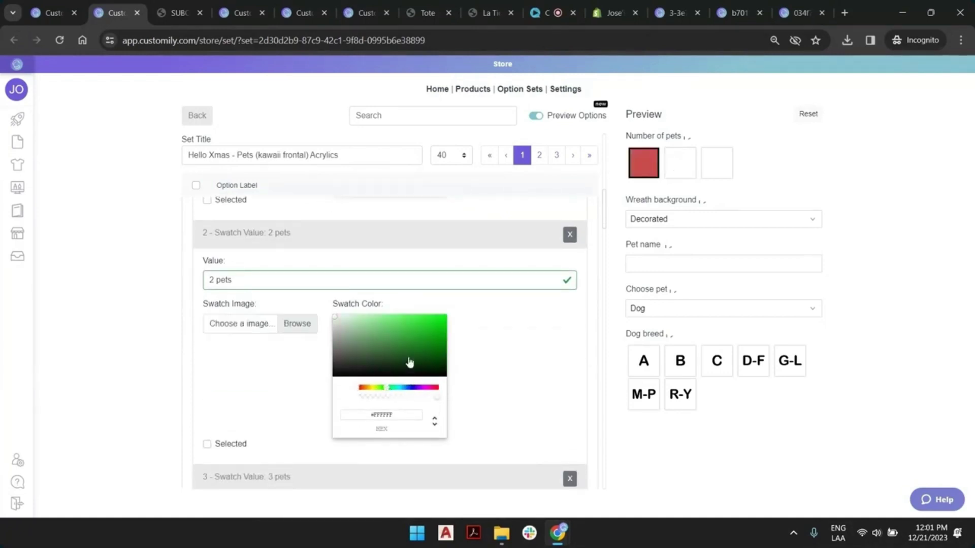
pyautogui.click(427, 325)
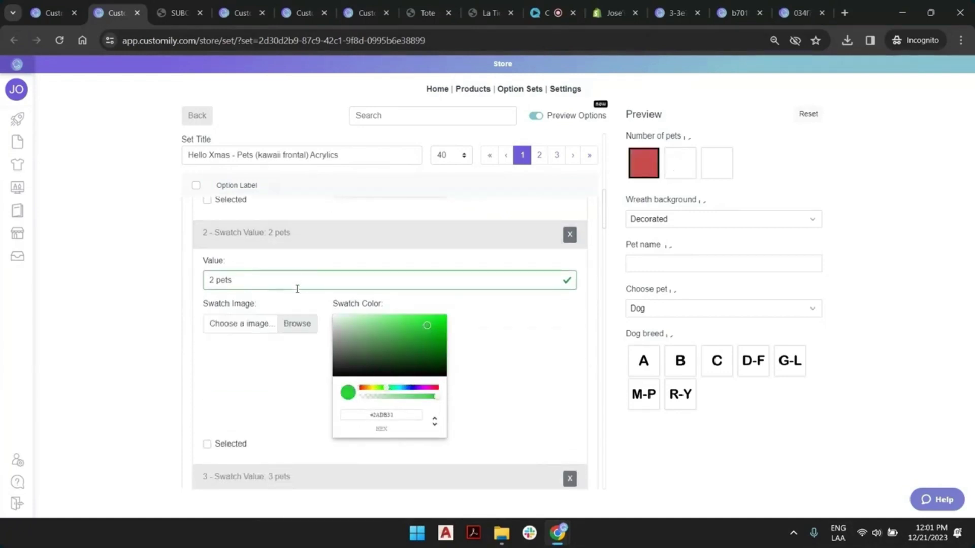
# Step: Expand the 3 pets swatch value and set its swatch color to blue, #3723D2
pyautogui.scroll(-5, 282, 399)
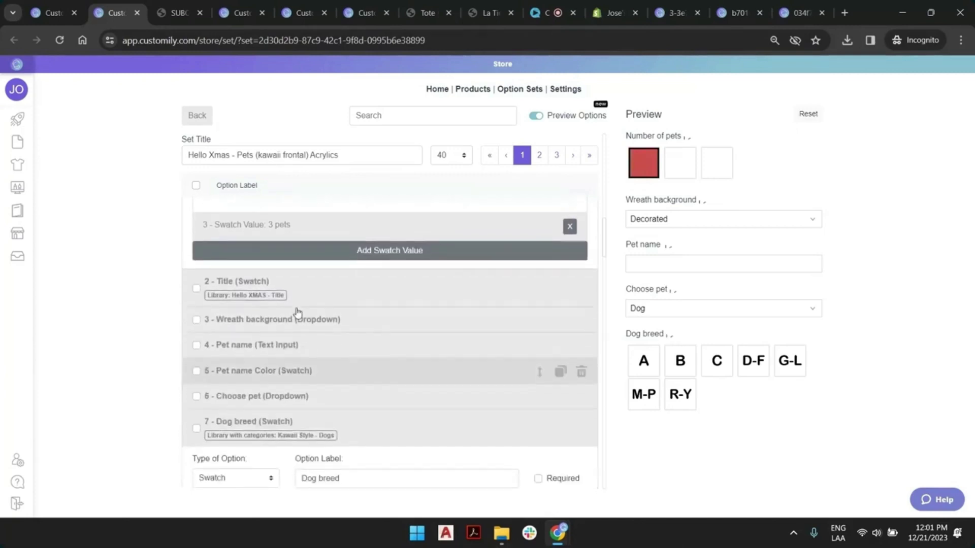
pyautogui.click(285, 221)
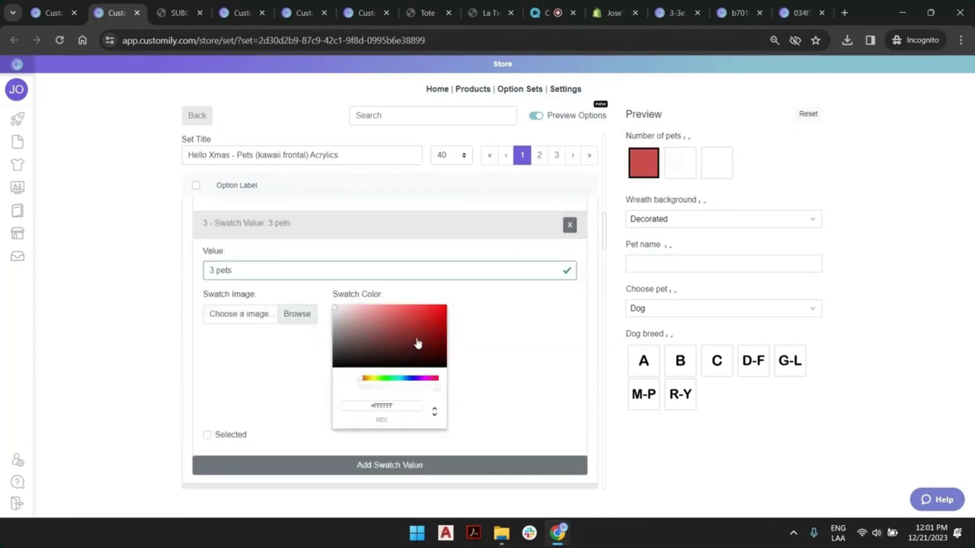
pyautogui.click(431, 379)
pyautogui.click(431, 315)
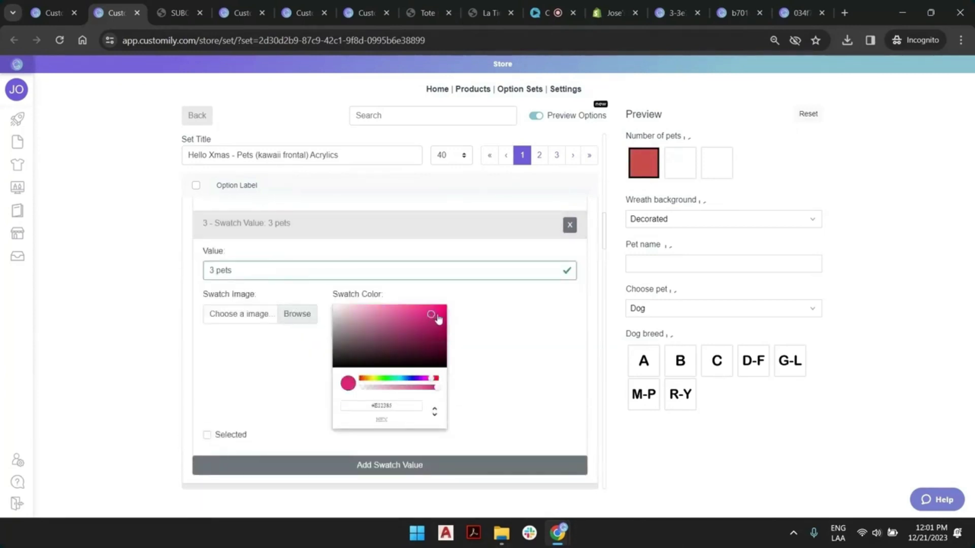
pyautogui.click(403, 322)
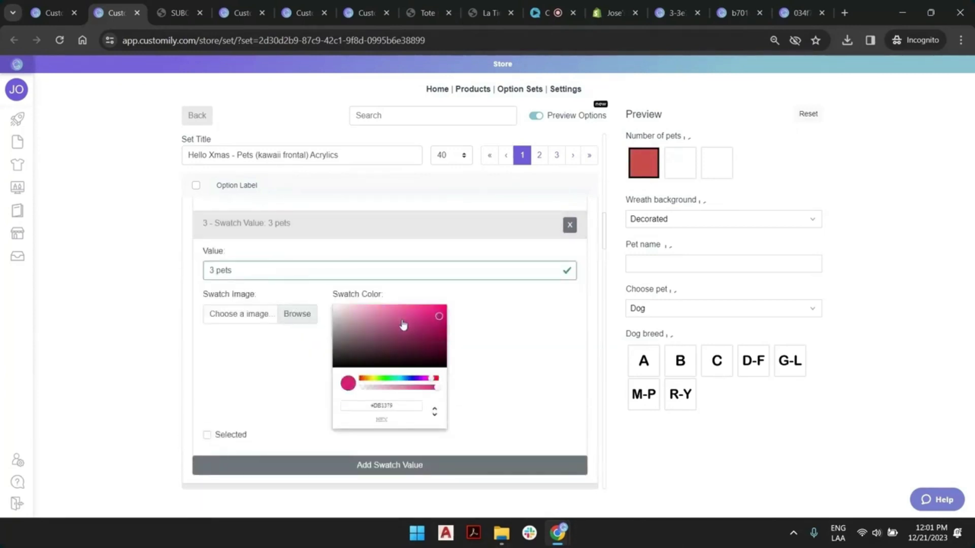
pyautogui.click(413, 380)
pyautogui.click(434, 316)
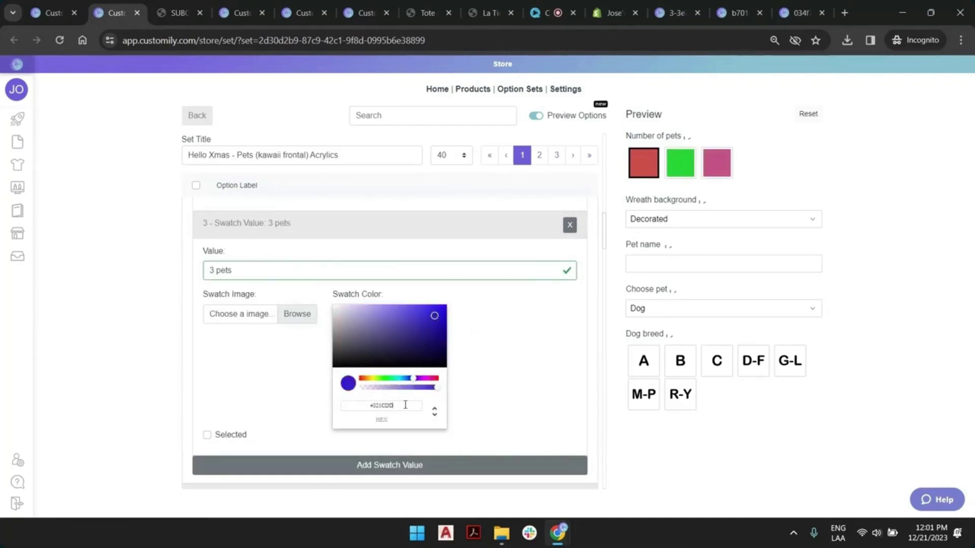
pyautogui.click(287, 230)
pyautogui.click(387, 218)
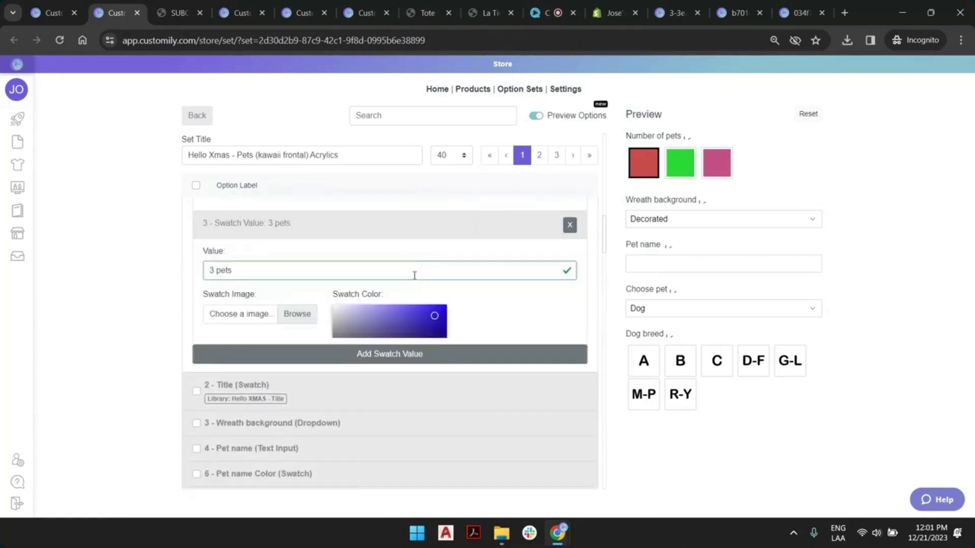
pyautogui.moveTo(428, 348)
pyautogui.mouseDown()
pyautogui.moveTo(420, 353)
pyautogui.moveTo(429, 318)
pyautogui.mouseUp()
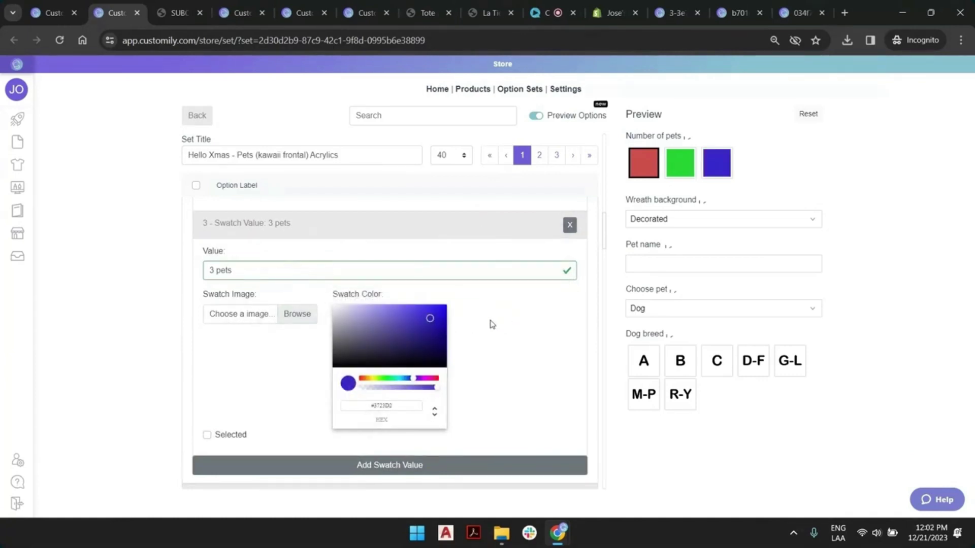
# Step: Look through the breed category options in the list and choose Dog breed A in the preview to view its dog swatches
pyautogui.scroll(-3, 492, 324)
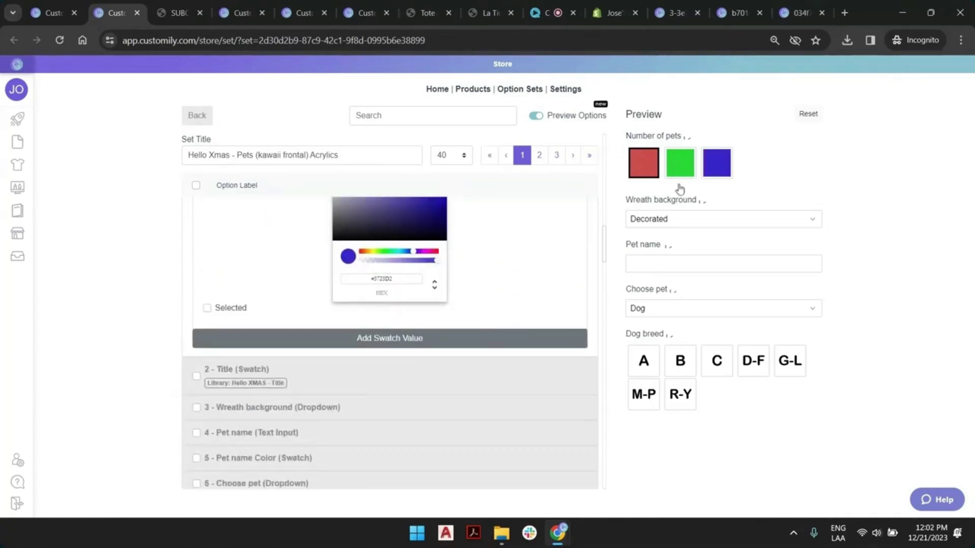
pyautogui.scroll(-5, 351, 299)
pyautogui.scroll(-4, 284, 284)
pyautogui.scroll(-3, 386, 355)
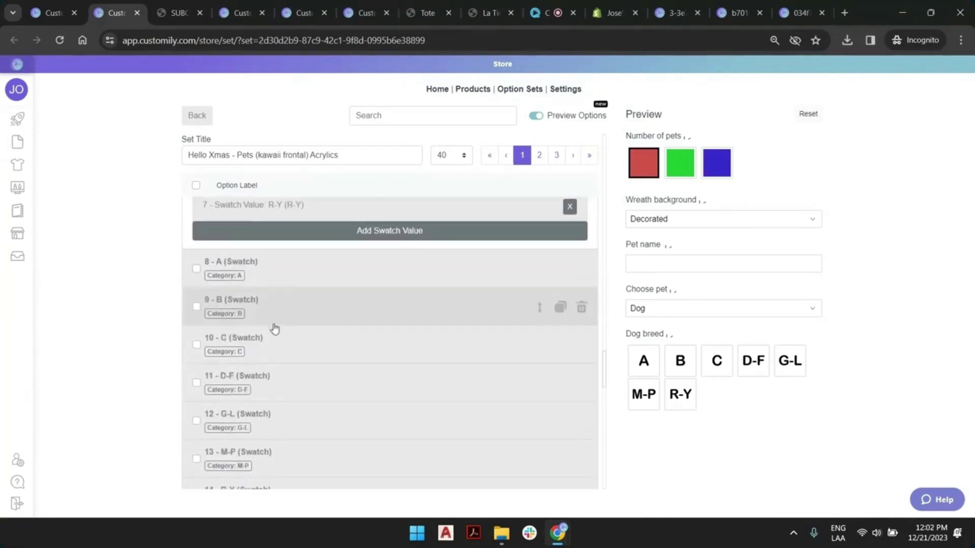
pyautogui.click(654, 365)
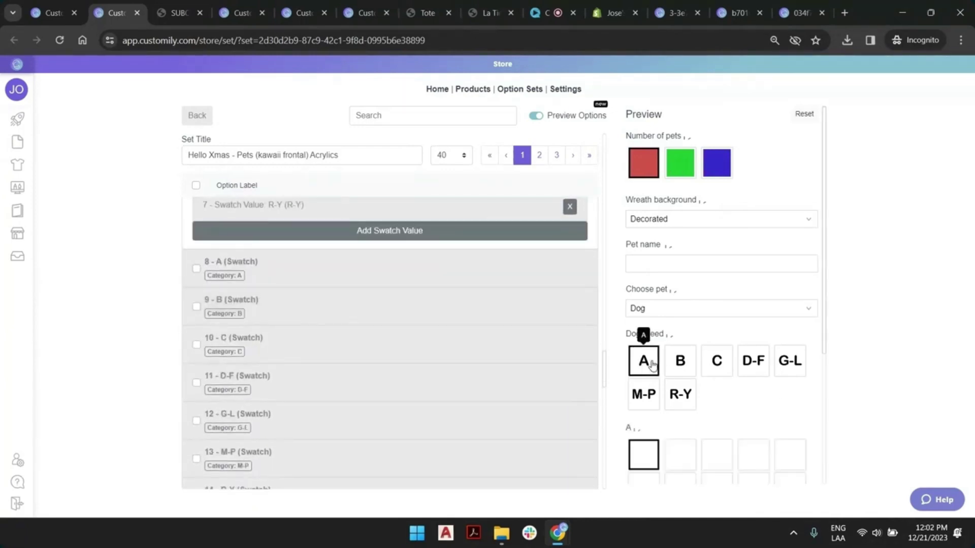
pyautogui.scroll(-3, 653, 365)
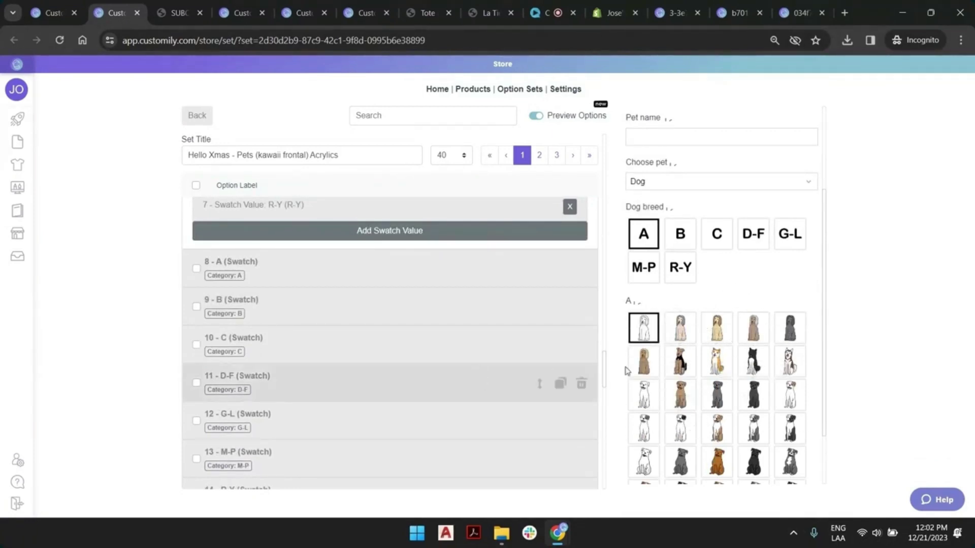
# Step: Look over the remaining pet breed options and save the Hello Xmas - Pets (kawaii frontal) Acrylics option set
pyautogui.scroll(3, 711, 229)
pyautogui.scroll(-3, 682, 257)
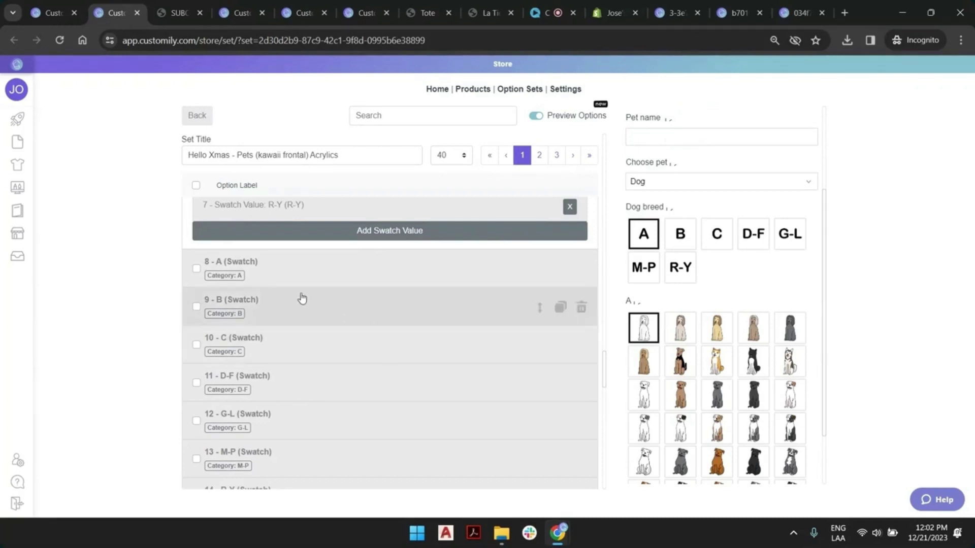
pyautogui.scroll(-15, 265, 285)
pyautogui.scroll(3, 731, 254)
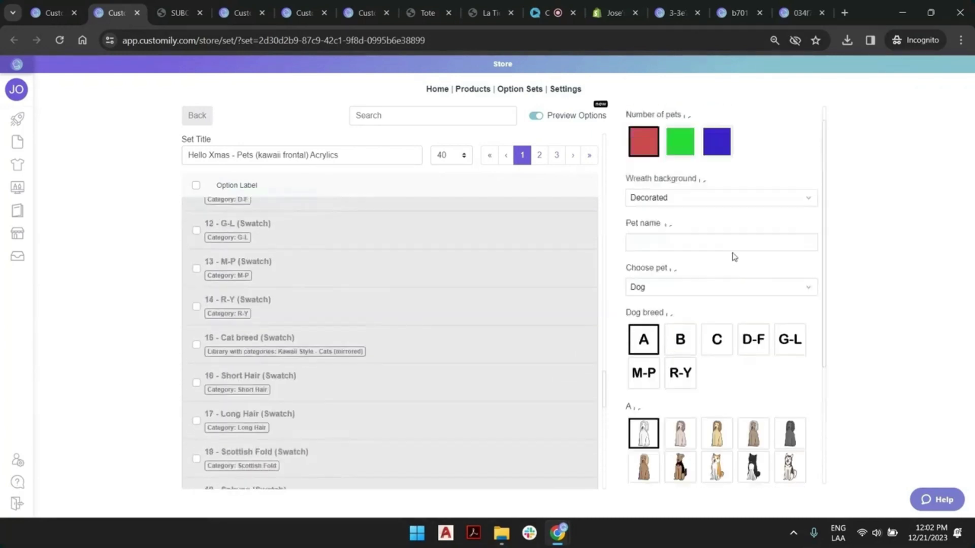
pyautogui.scroll(3, 269, 441)
pyautogui.scroll(-10, 269, 441)
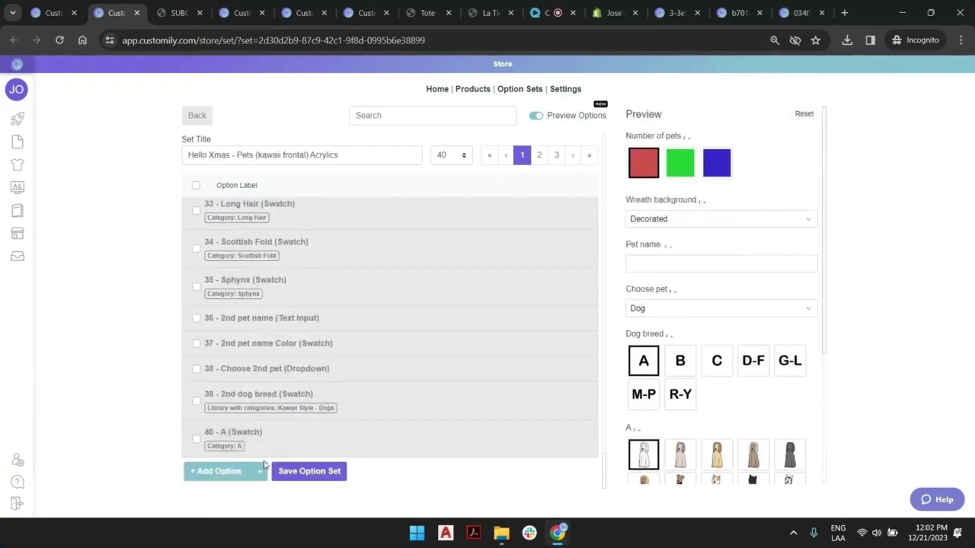
pyautogui.click(333, 471)
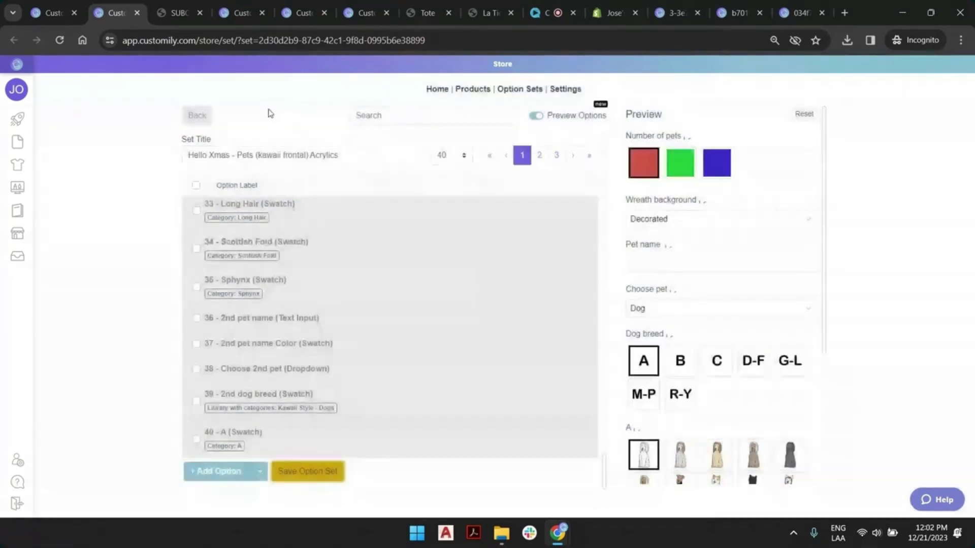
# Step: Switch to the ornament's store product page and reload it to show the Number of pets swatches
pyautogui.click(175, 13)
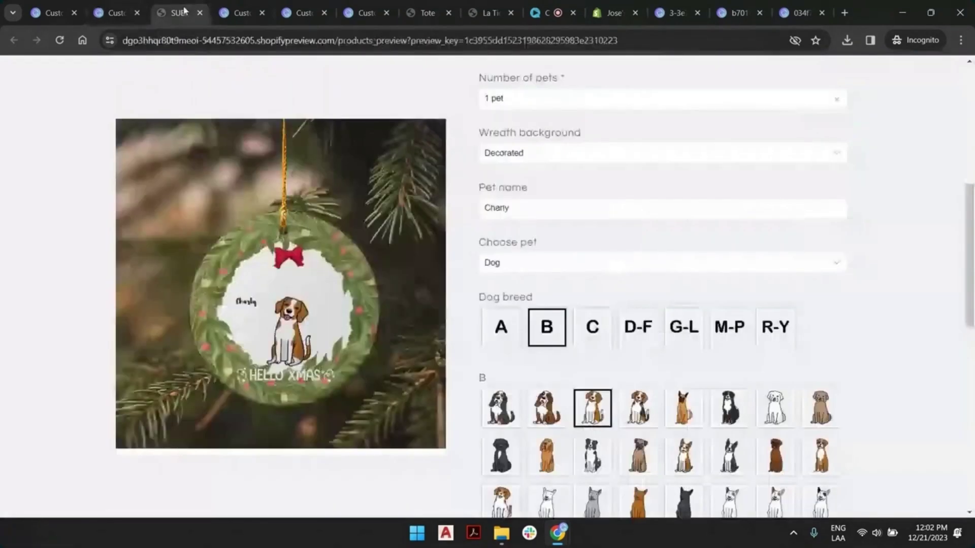
pyautogui.click(59, 40)
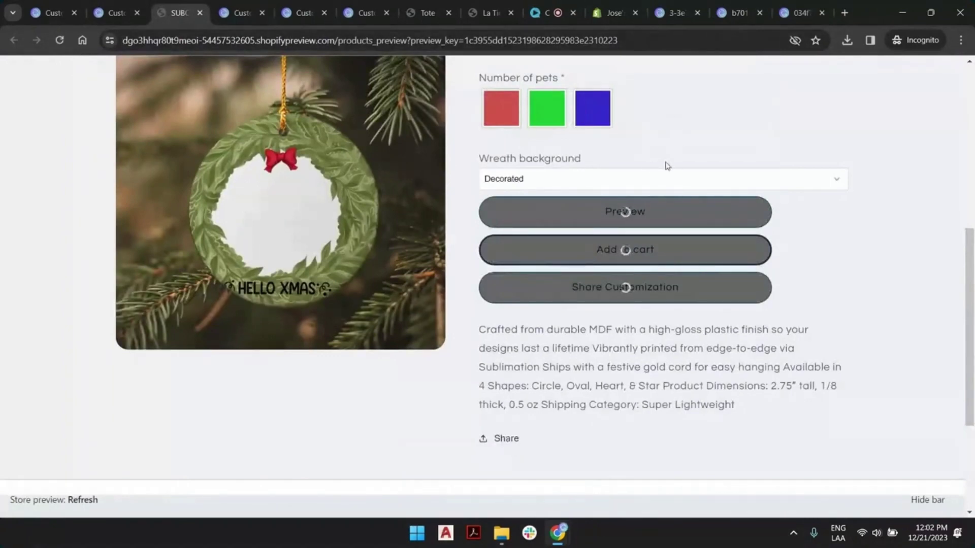
pyautogui.scroll(1, 601, 159)
pyautogui.scroll(1, 601, 159)
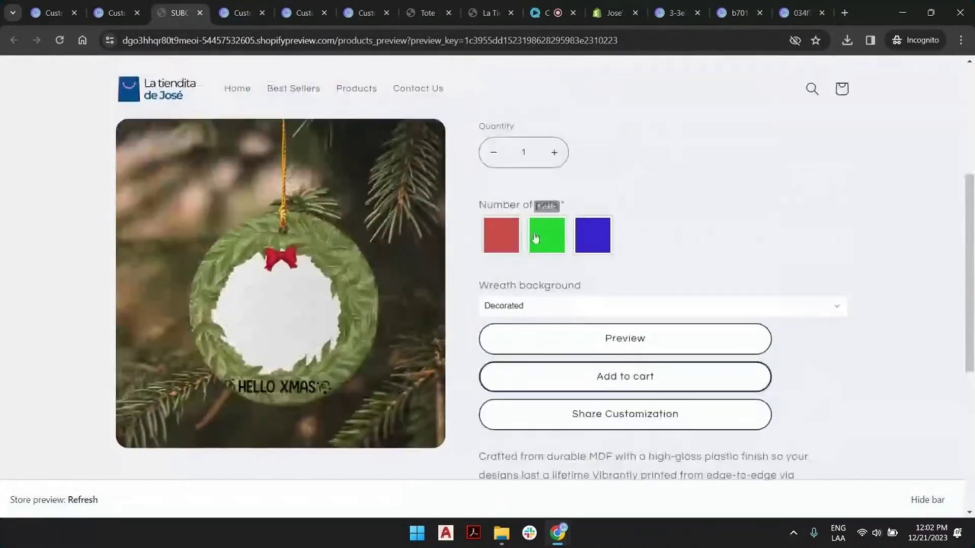
# Step: Try the 1 pet, 2 pets and 3 pets swatches on the product page, leaving 3 pets selected
pyautogui.click(593, 233)
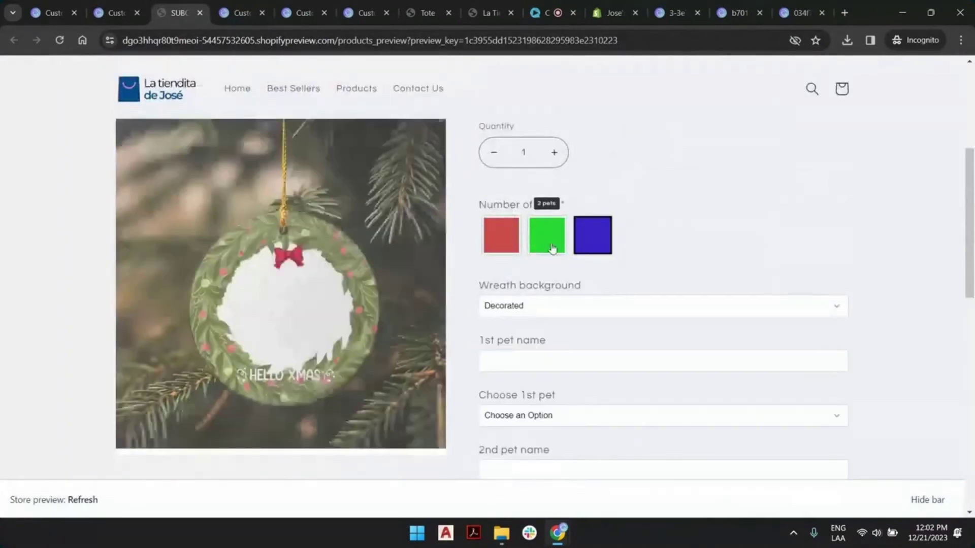
pyautogui.click(552, 247)
pyautogui.click(506, 243)
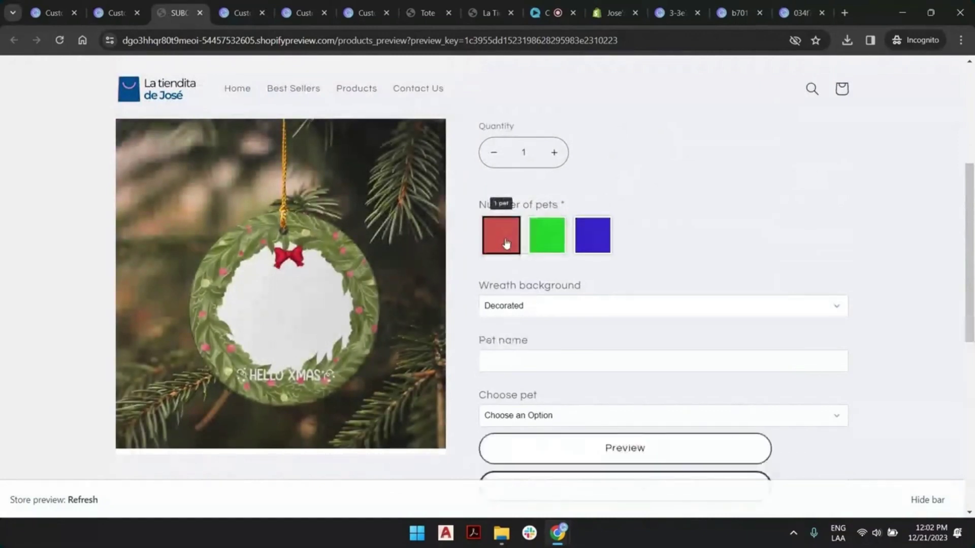
pyautogui.click(543, 240)
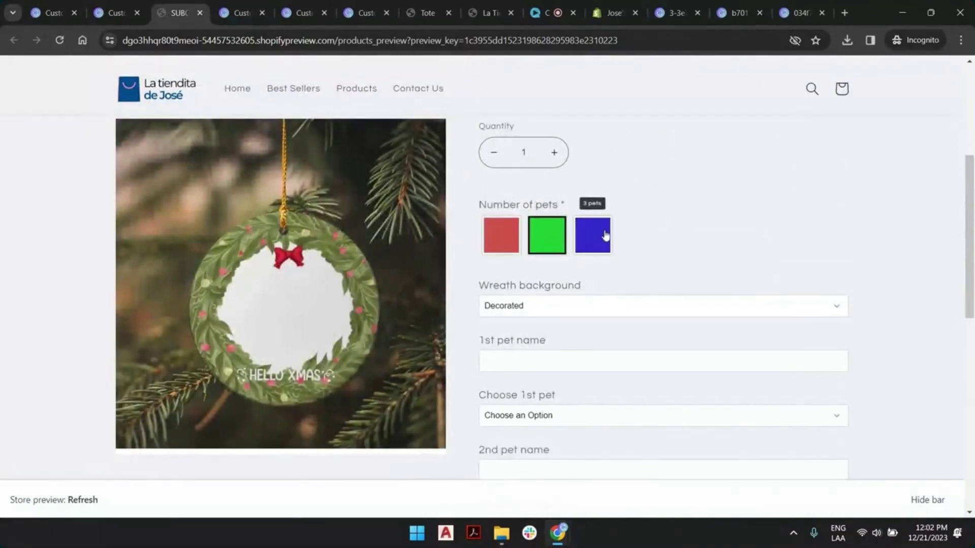
pyautogui.click(594, 233)
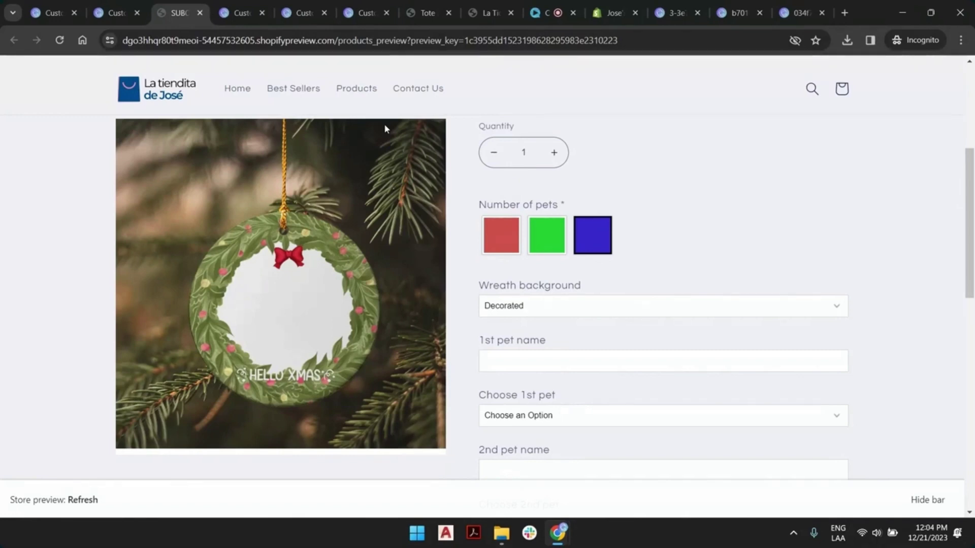
# Step: Open the enlarged preview of the customized ornament and bring up the options for saving or copying its image
pyautogui.scroll(-7, 681, 235)
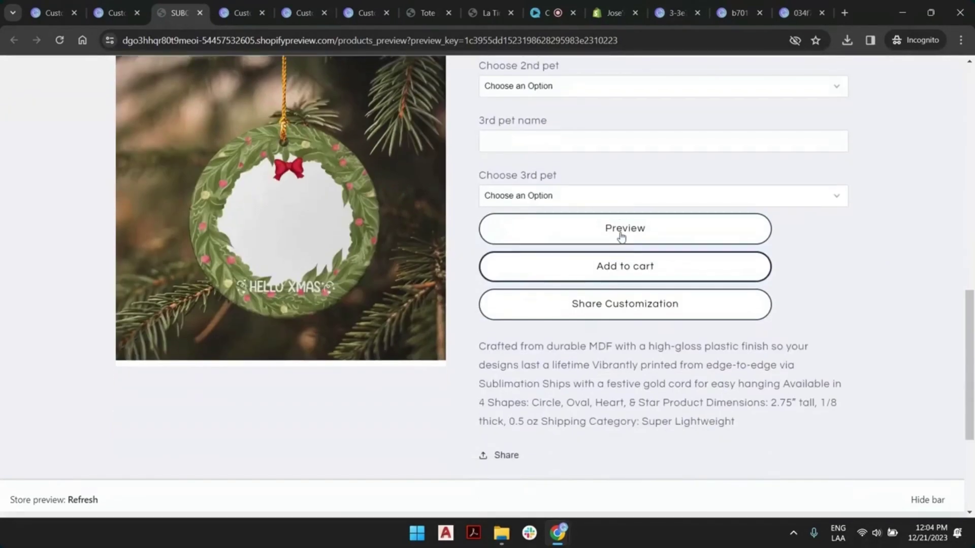
pyautogui.click(632, 226)
pyautogui.rightClick(543, 226)
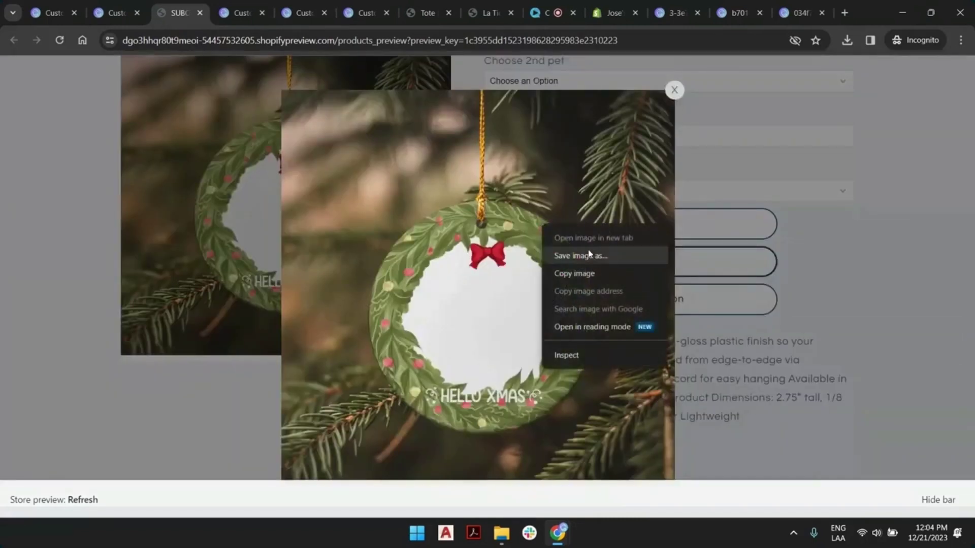
# Step: Switch to the Shopify admin, open the store's product list and sort it by Created date
pyautogui.click(614, 14)
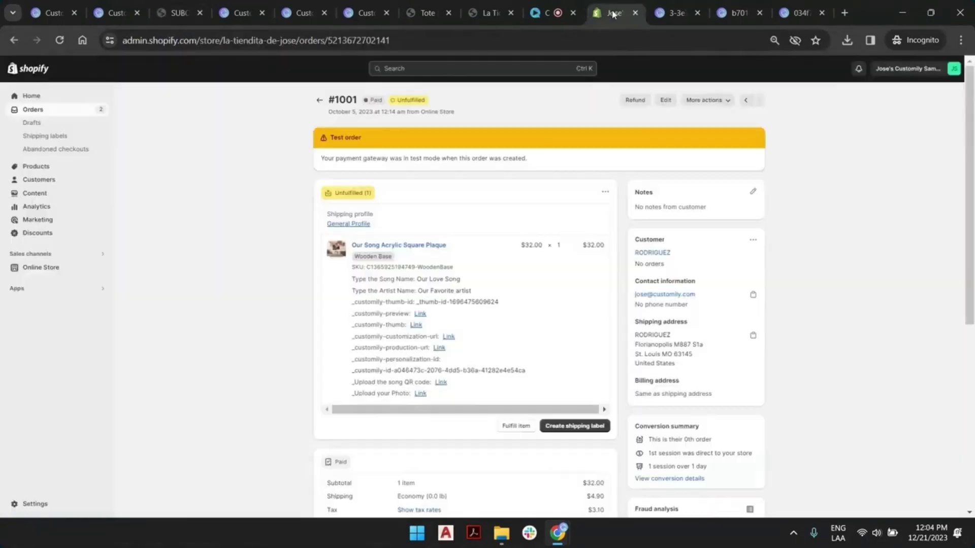
pyautogui.click(41, 167)
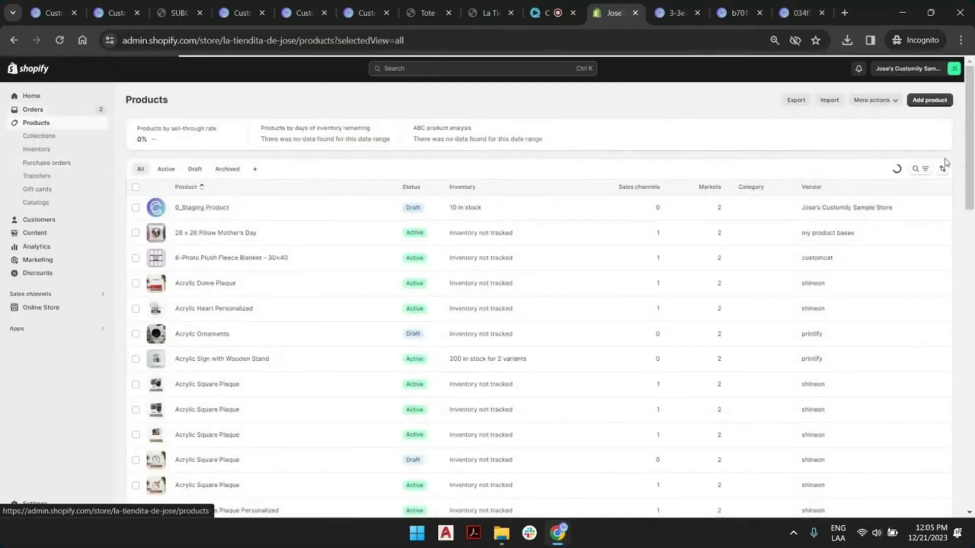
pyautogui.click(942, 170)
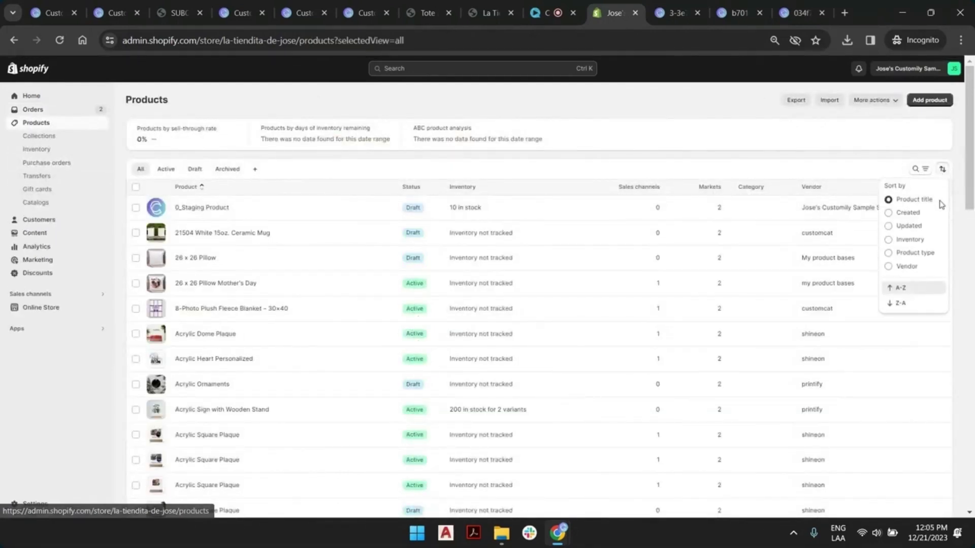
pyautogui.click(908, 212)
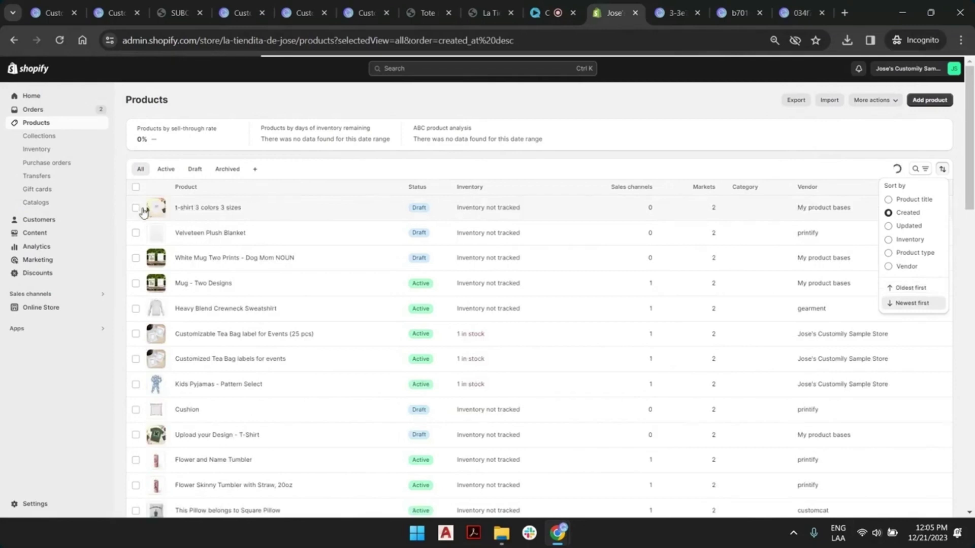